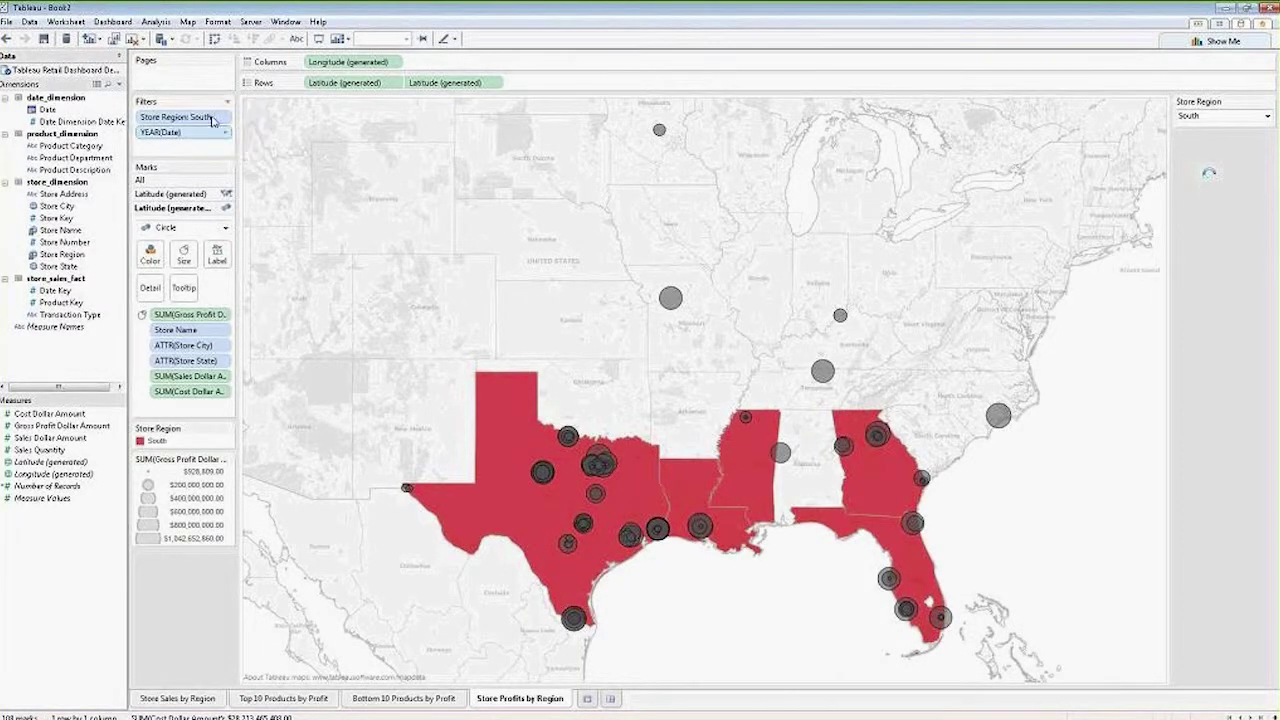
# Step: Create a new blank dashboard, Dashboard 1, at the default 1000 × 800 size
pyautogui.click(124, 24)
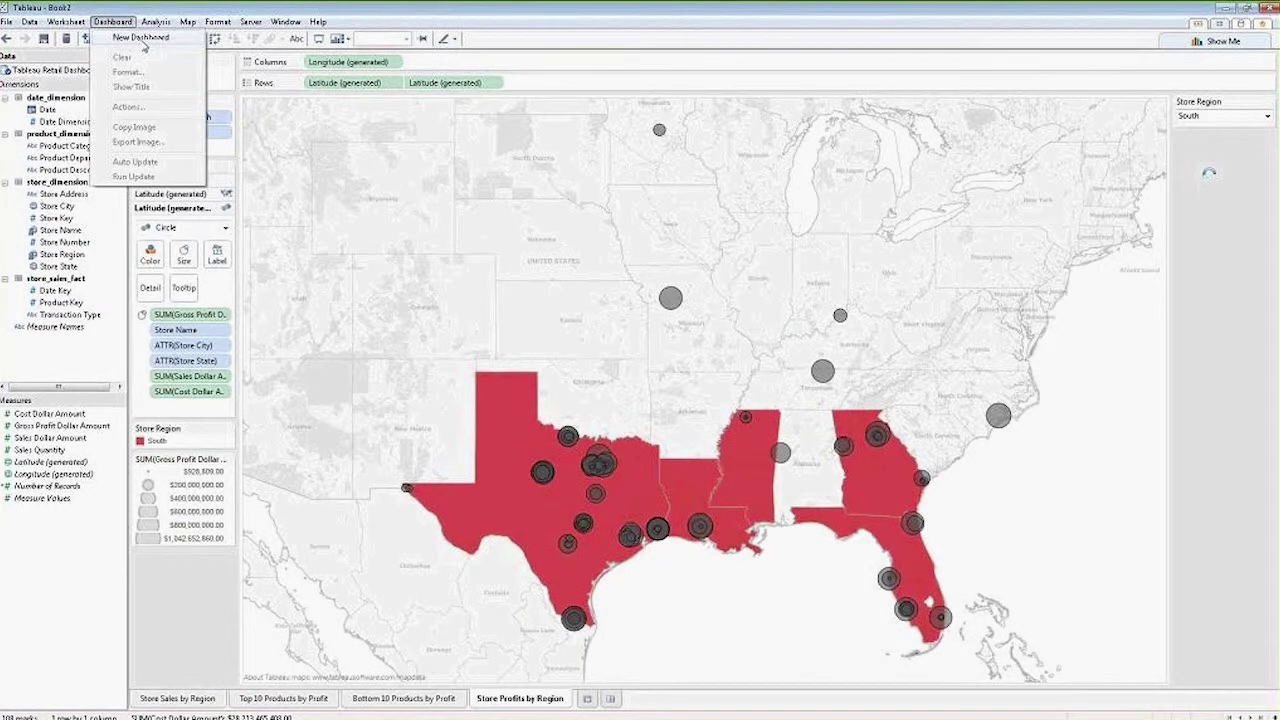
pyautogui.click(686, 706)
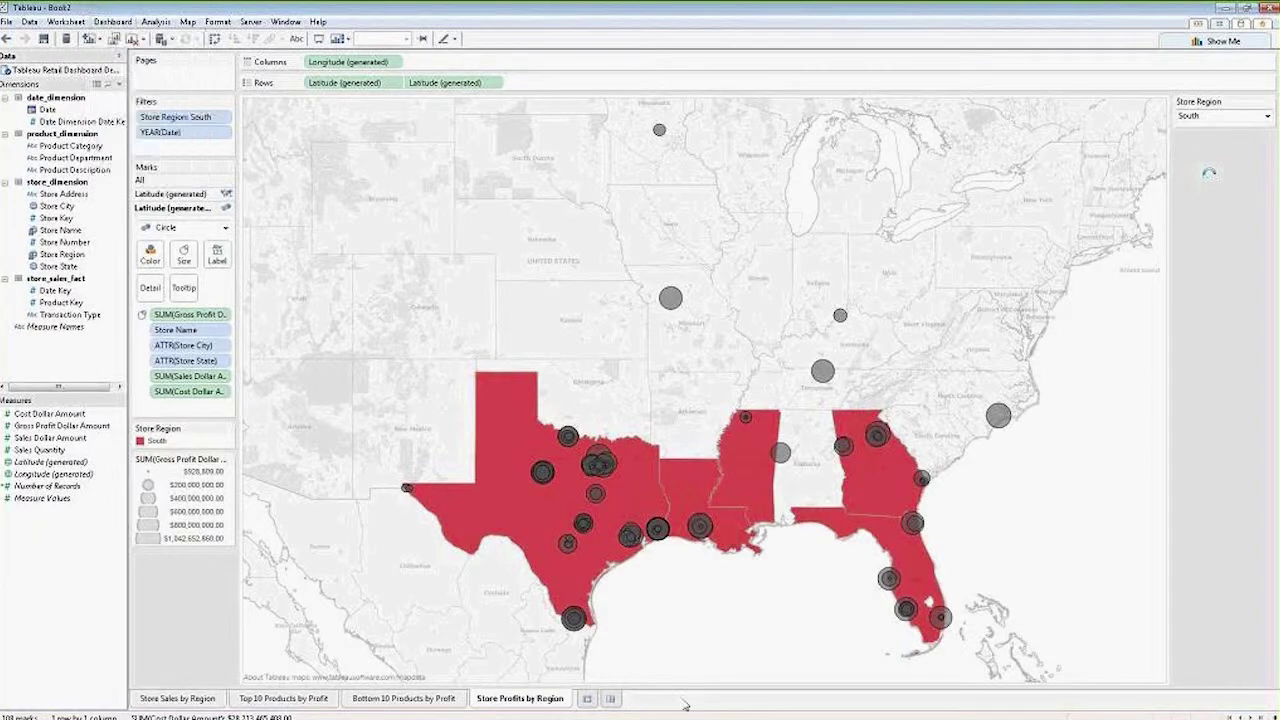
pyautogui.click(611, 700)
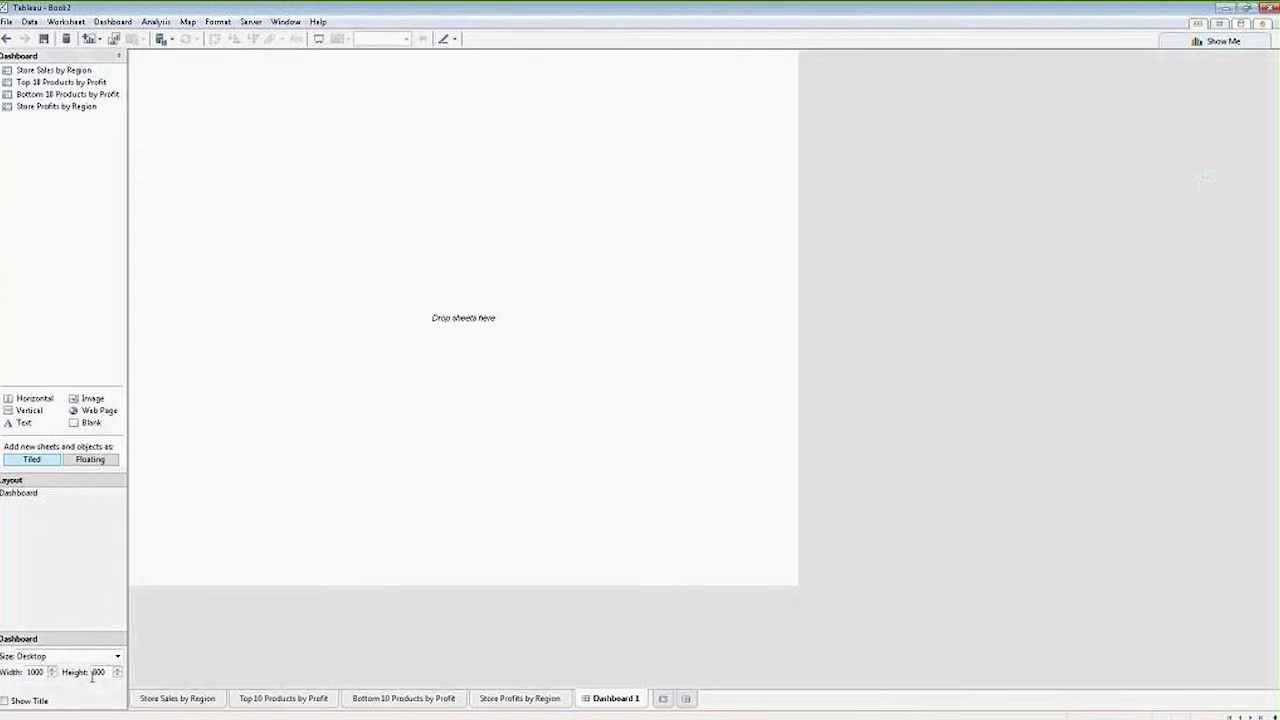
# Step: Change Dashboard 1's height to 1500 so its size is exactly 1000 × 1500
pyautogui.moveTo(106, 671); pyautogui.dragTo(88, 671)
pyautogui.write('1500')
pyautogui.press('Tab')
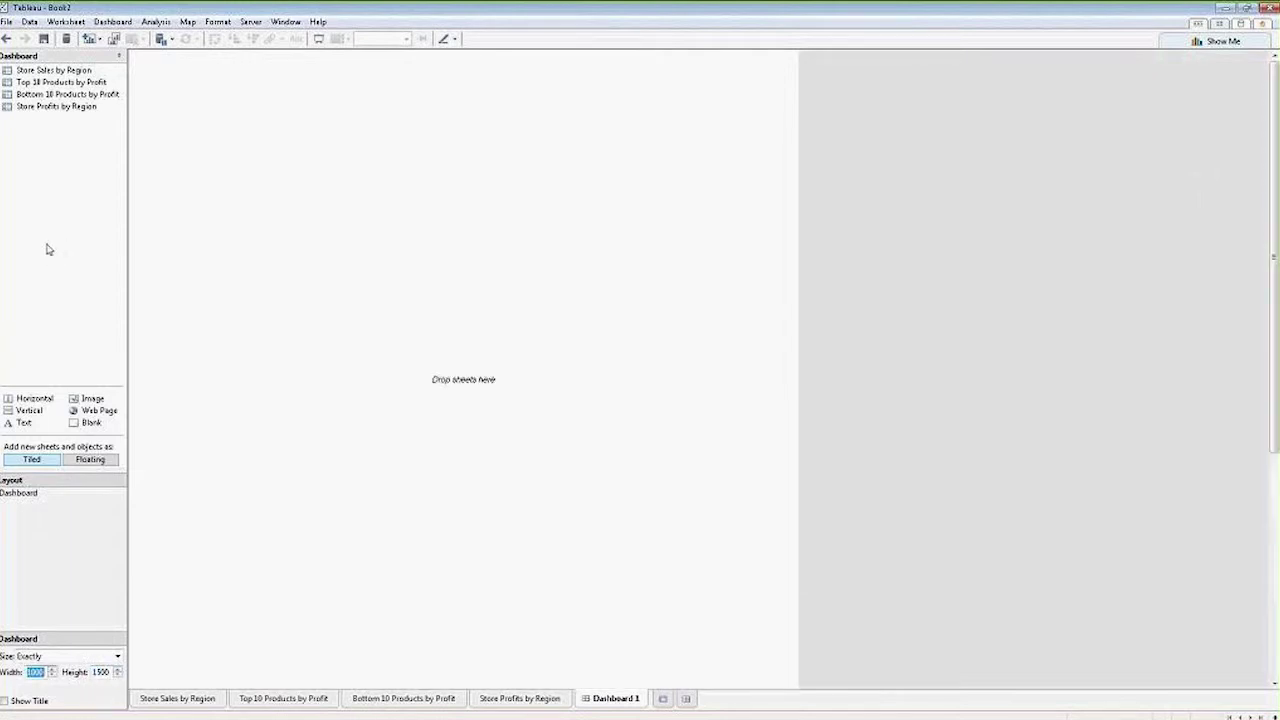
pyautogui.click(32, 114)
# Step: Place the Store Profits by Region map with Store Region set to (All), plus a horizontal container beneath it
pyautogui.moveTo(32, 110); pyautogui.dragTo(241, 150)
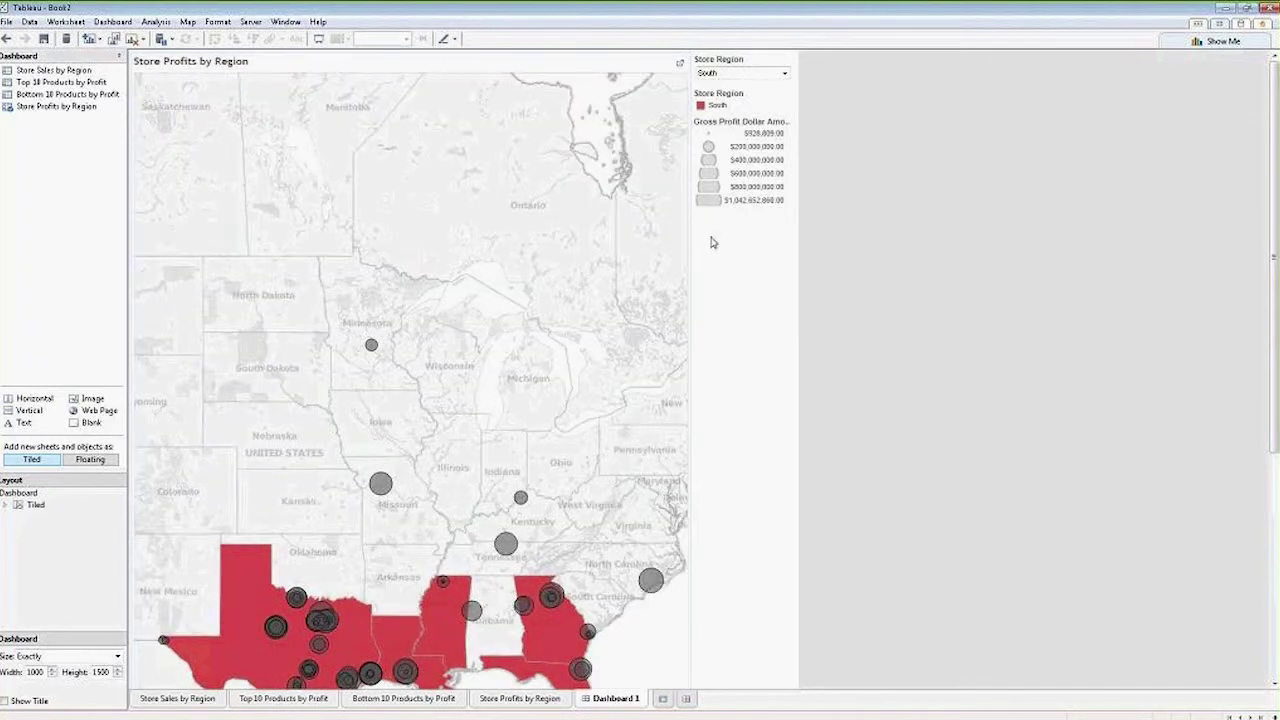
pyautogui.click(784, 73)
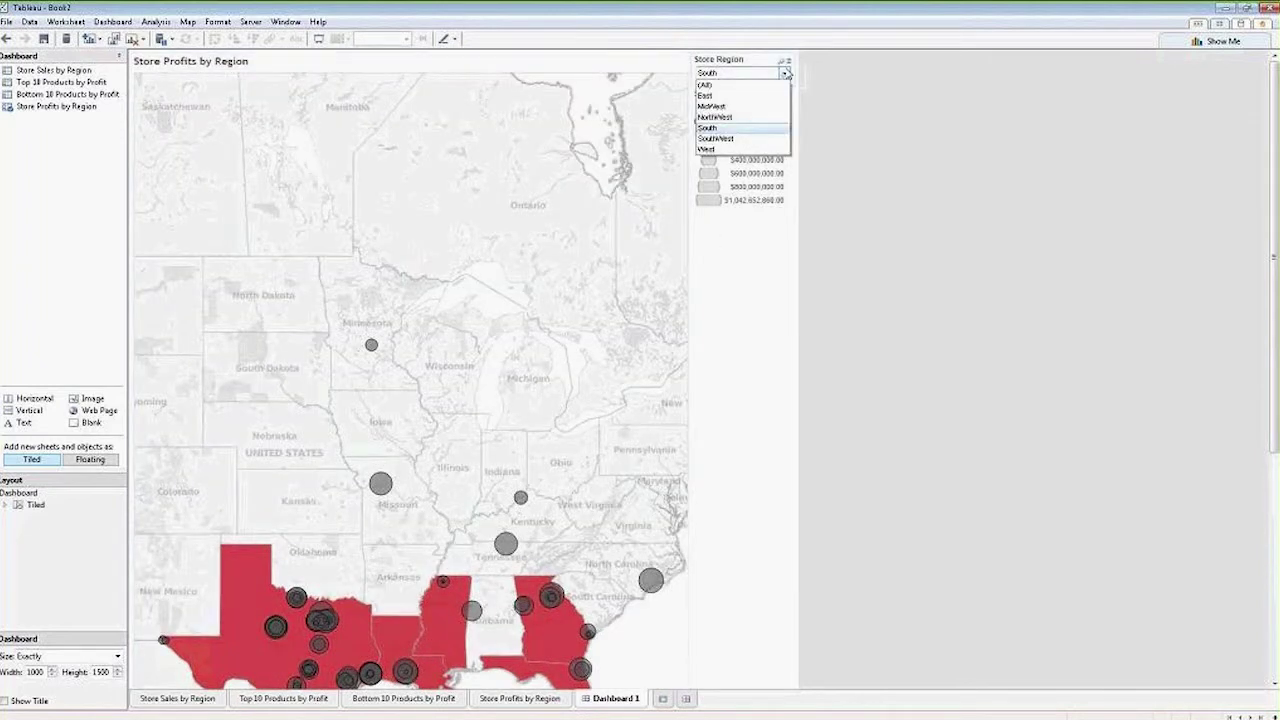
pyautogui.click(760, 86)
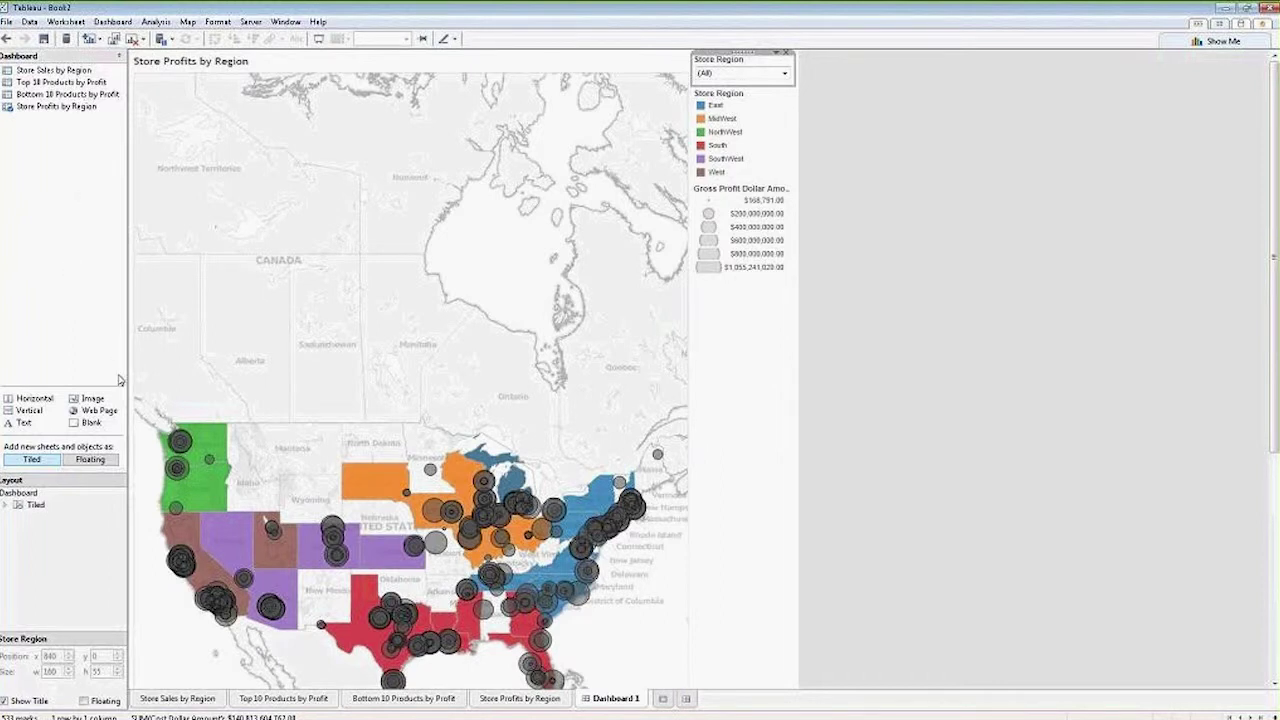
pyautogui.click(22, 400)
pyautogui.moveTo(35, 400); pyautogui.dragTo(386, 650)
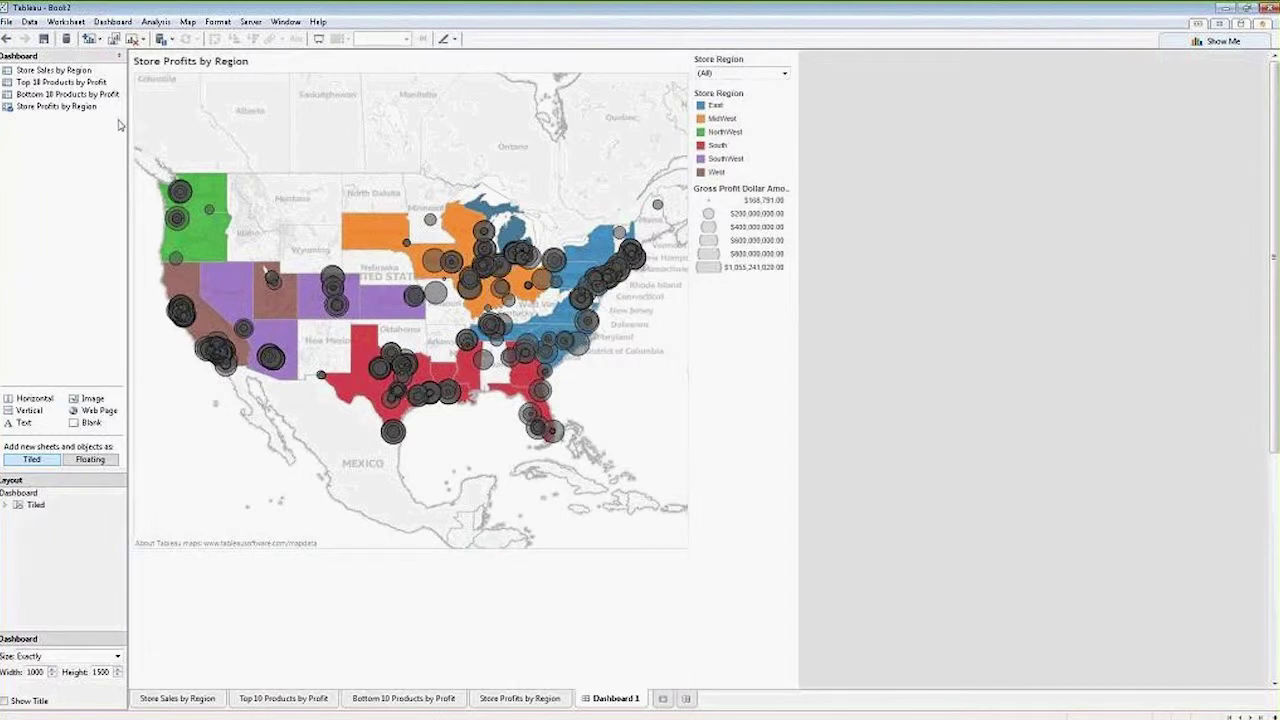
# Step: Put the Top 10 Products by Profit treemap below the map, with Bottom 10 Products by Profit on its right
pyautogui.moveTo(36, 84); pyautogui.dragTo(241, 603)
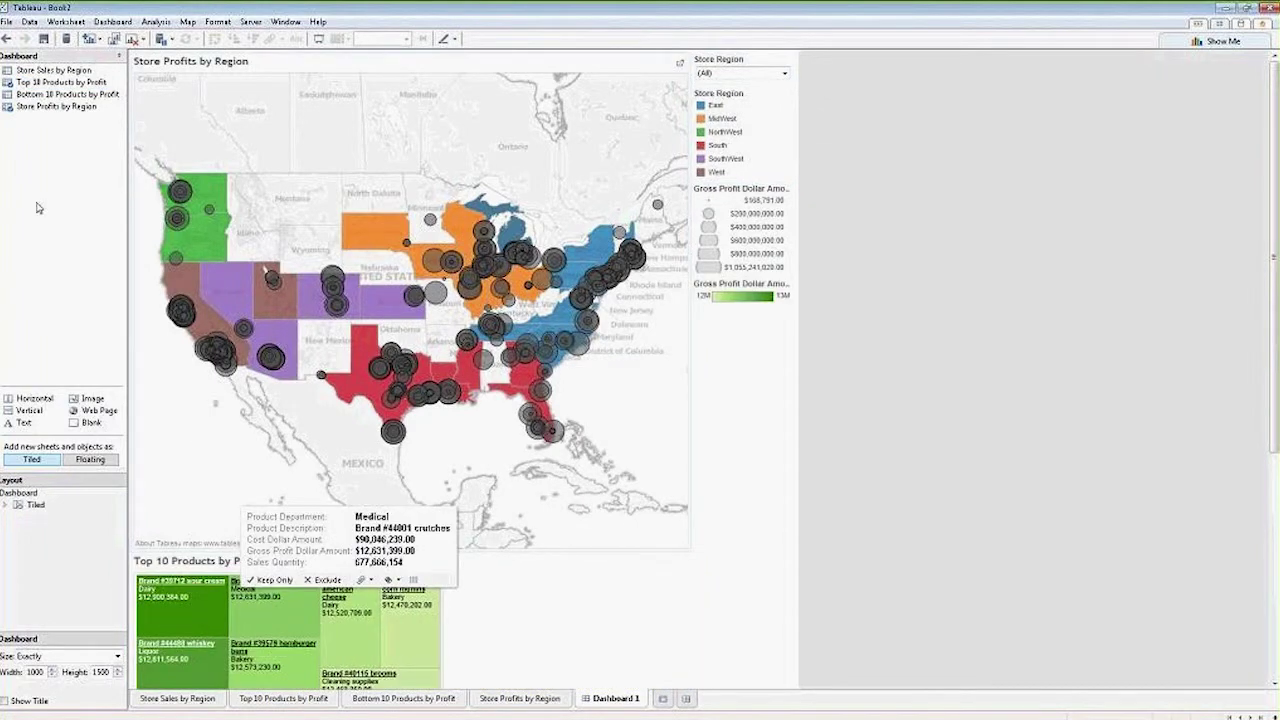
pyautogui.moveTo(58, 96); pyautogui.dragTo(480, 593)
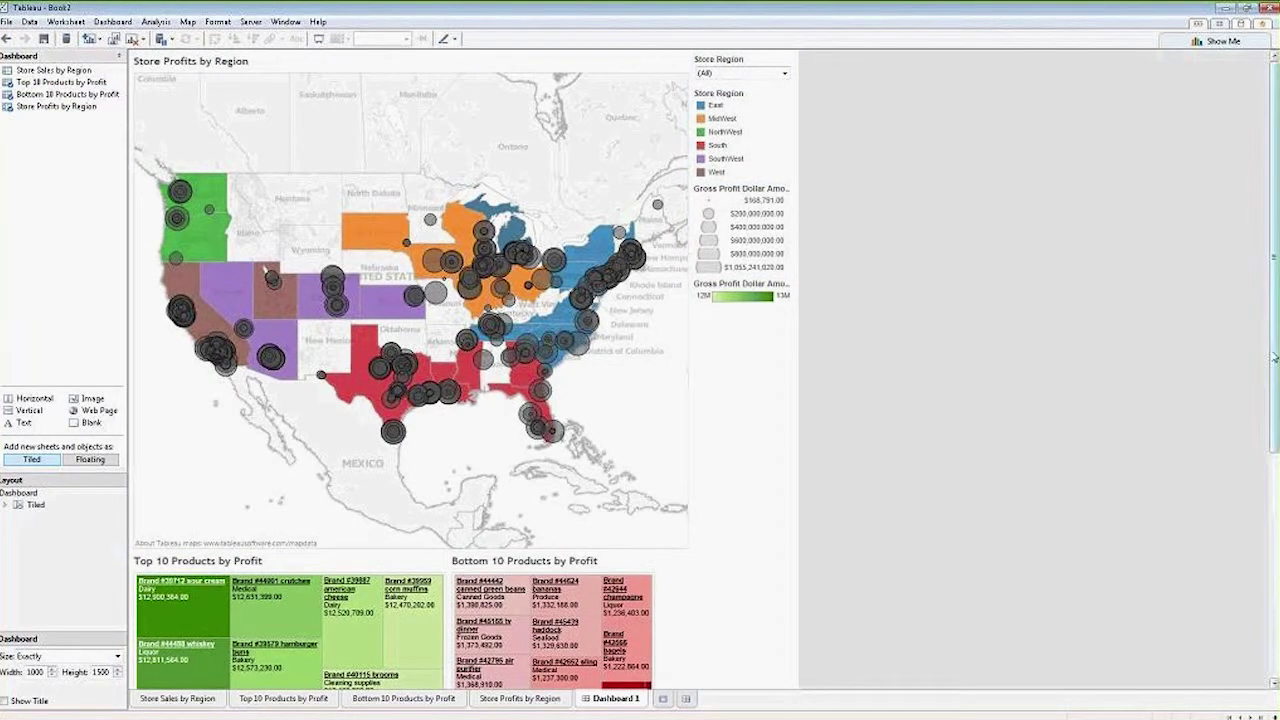
# Step: Insert a blank spacer between the two treemaps, then delete it so they form a compact equal-width pair
pyautogui.scroll(-5, 1276, 380)
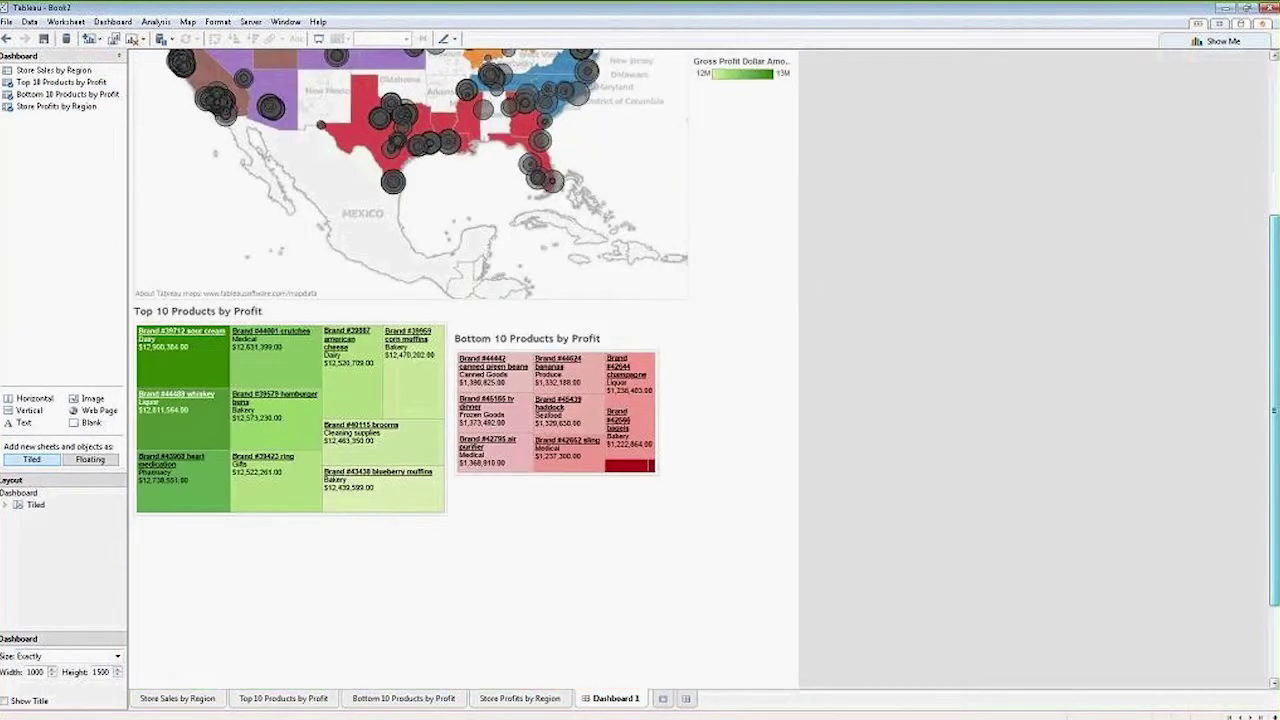
pyautogui.scroll(-1, 1277, 548)
pyautogui.scroll(-2, 1277, 548)
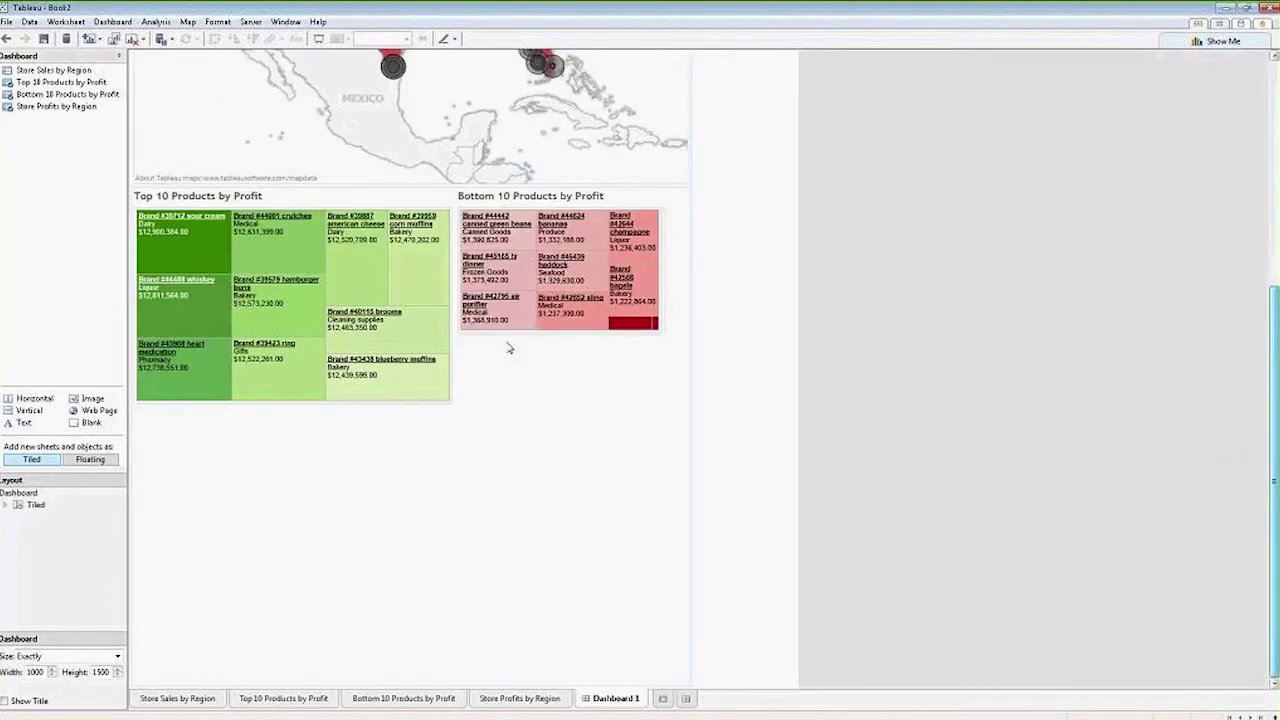
pyautogui.moveTo(77, 417); pyautogui.dragTo(414, 670)
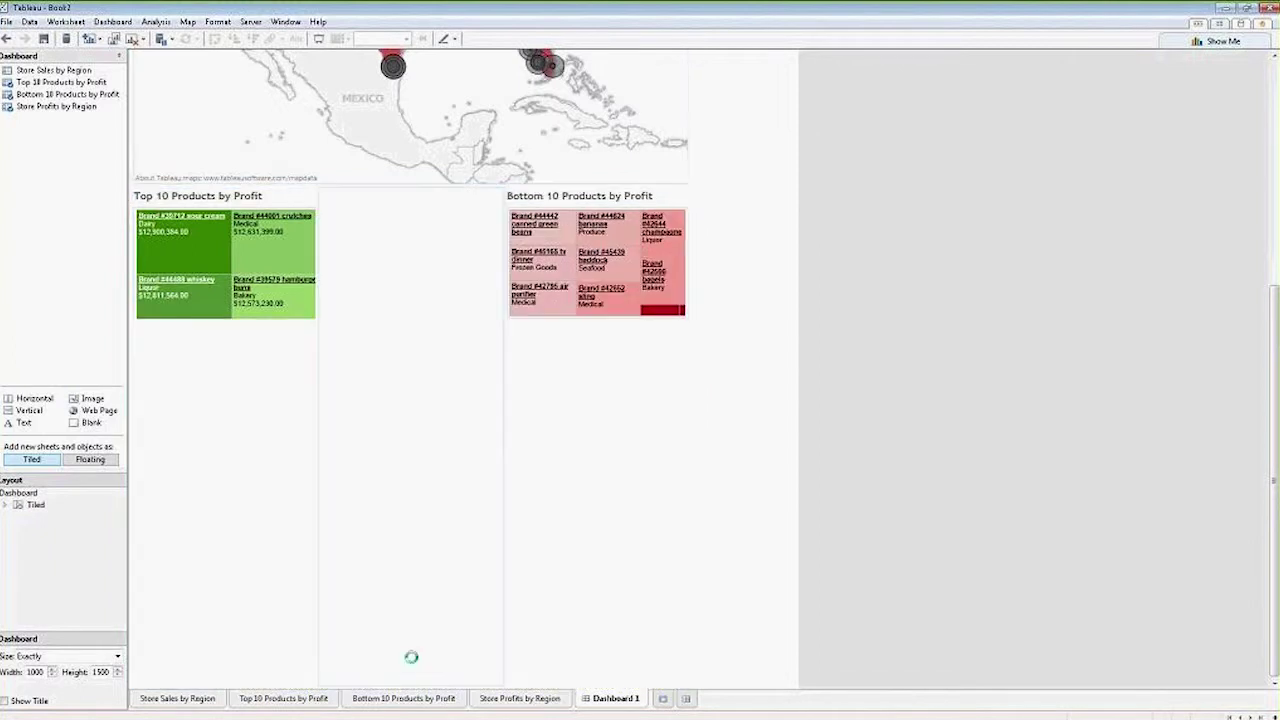
pyautogui.click(425, 422)
pyautogui.press('Delete')
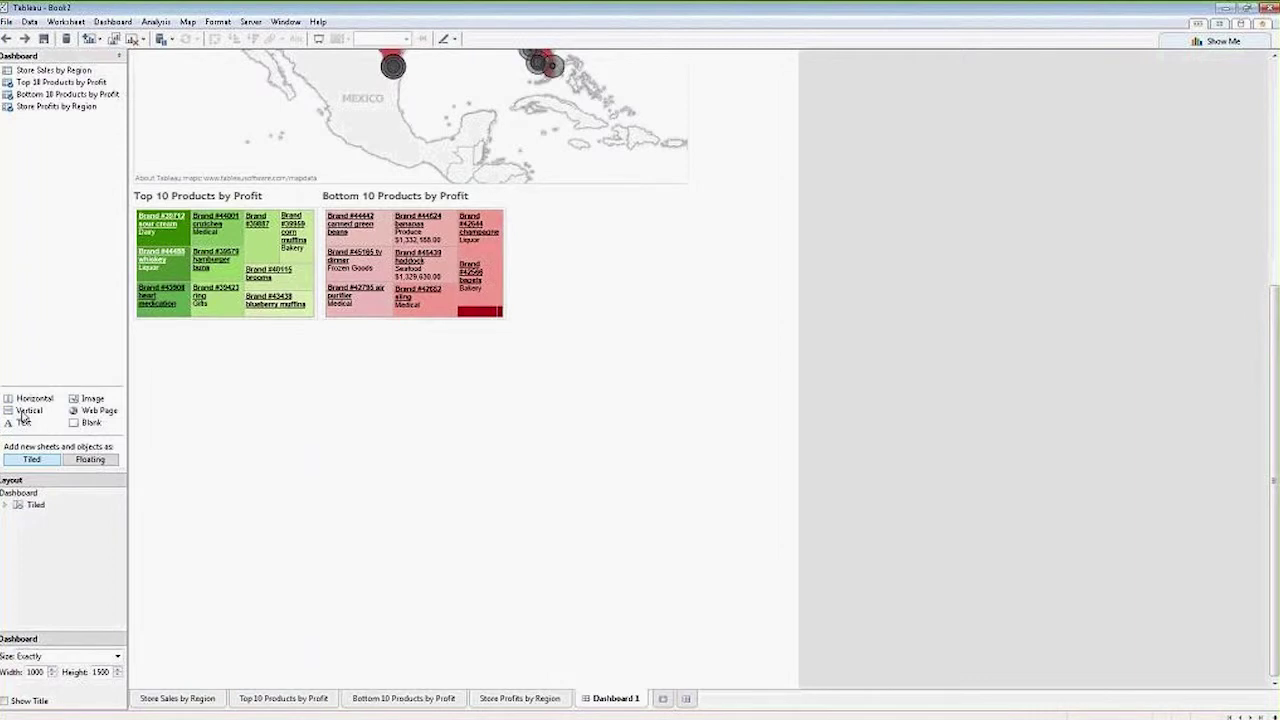
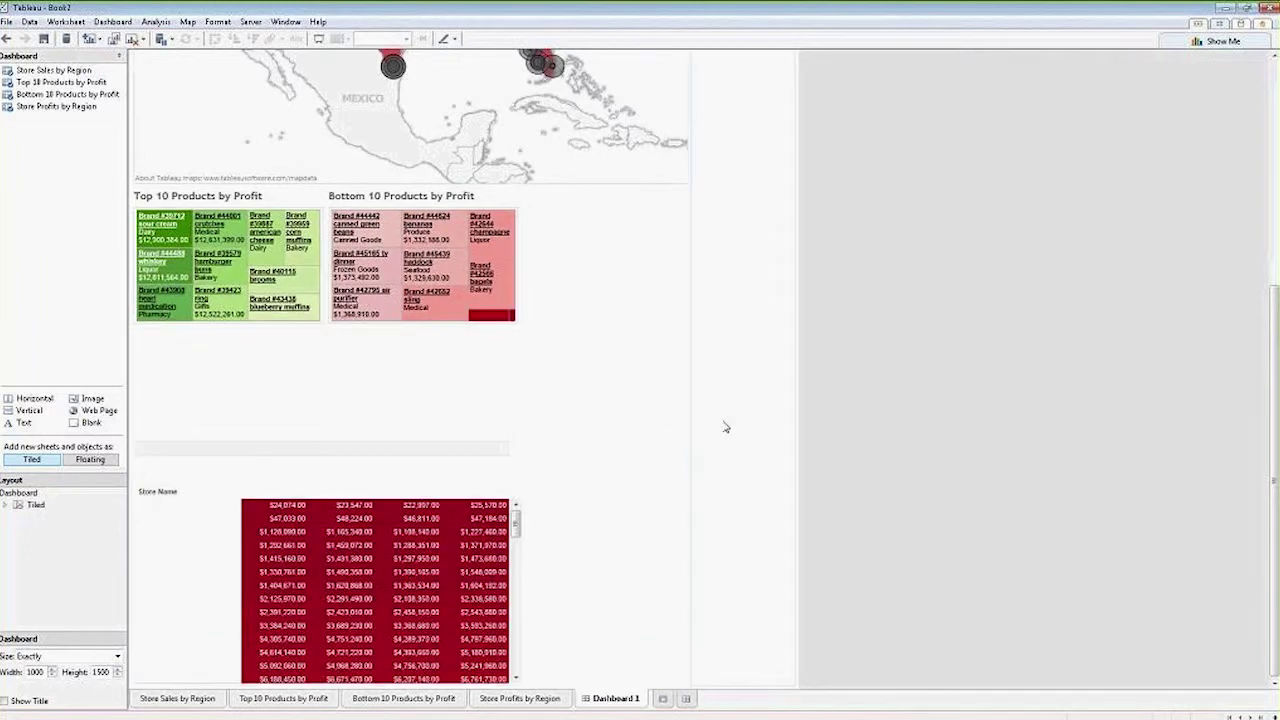
# Step: Arrange Dashboard 1 with the Store Profits by Region map above the Top 10 and Bottom 10 treemaps
pyautogui.moveTo(1274, 418); pyautogui.dragTo(1274, 196)
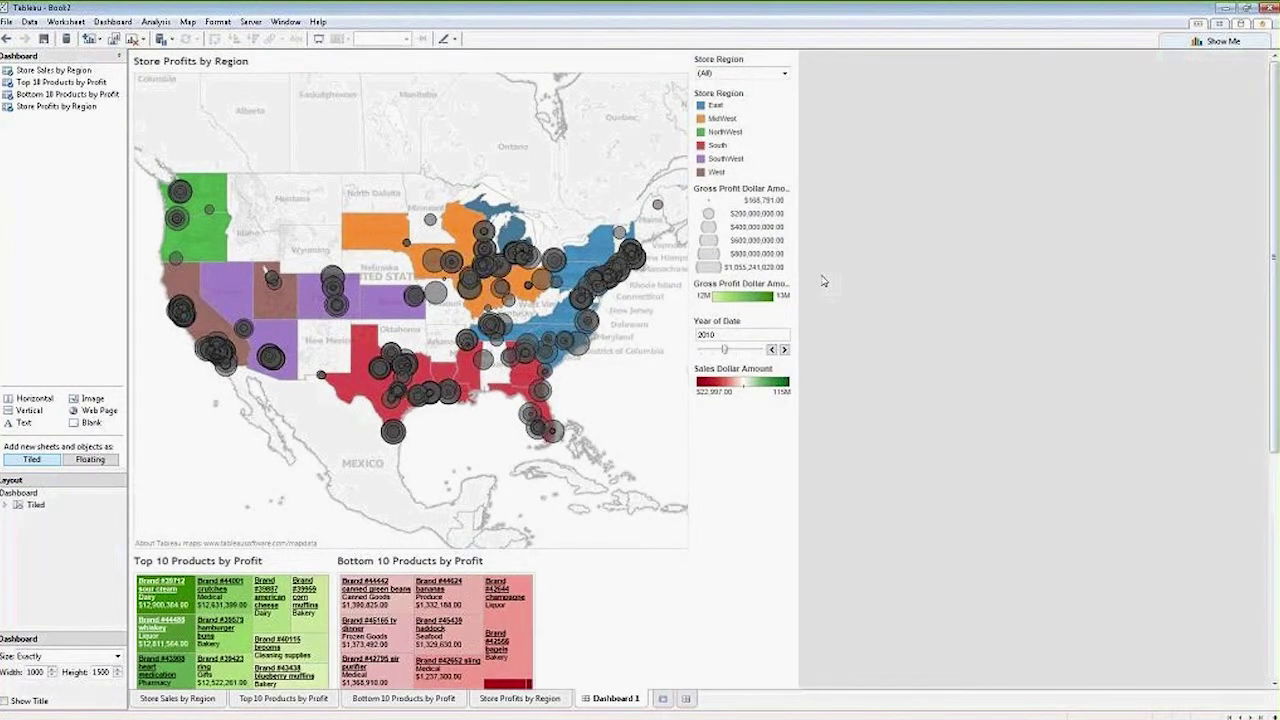
# Step: Apply the Store Region filter to all worksheets using this data source
pyautogui.click(540, 699)
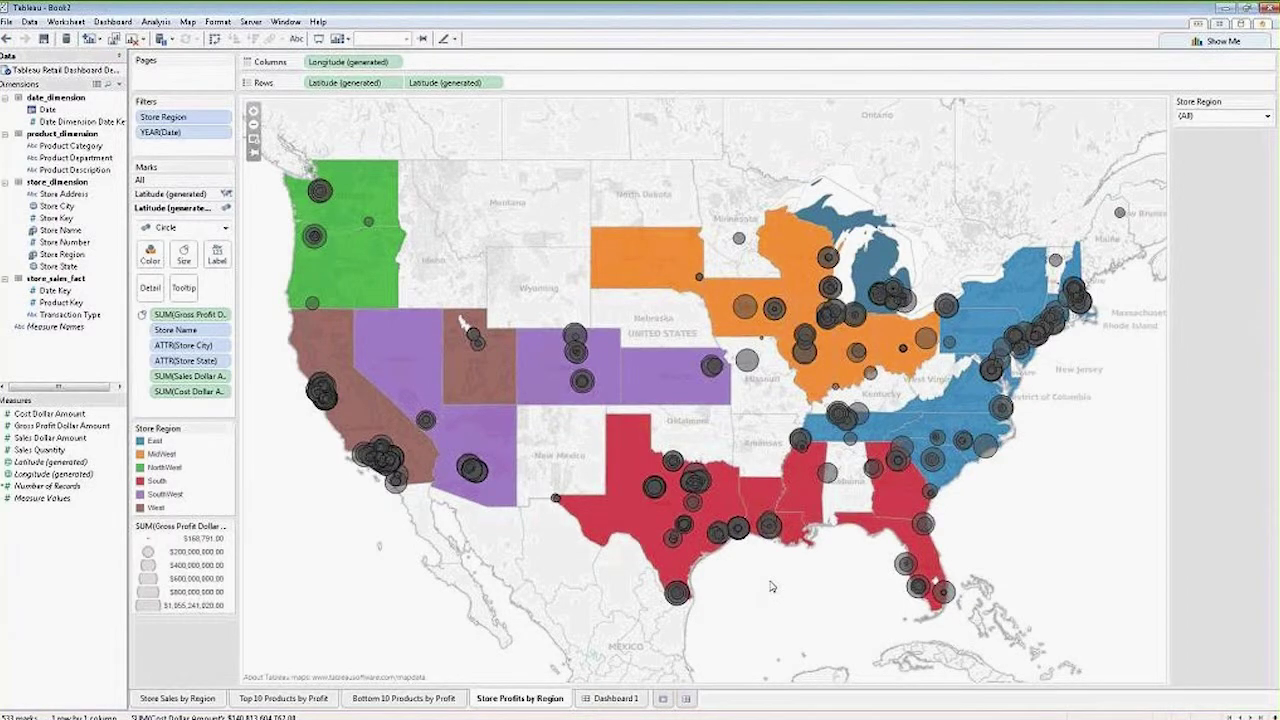
pyautogui.click(224, 119)
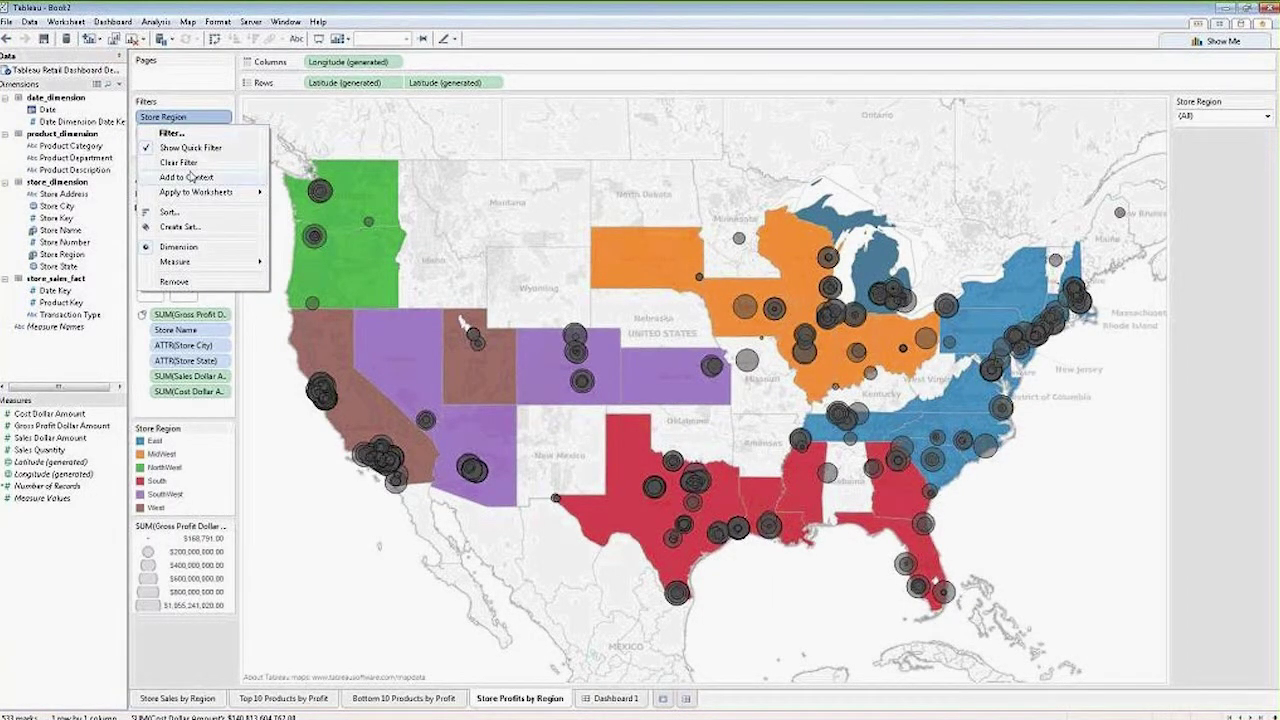
pyautogui.moveTo(186, 196)
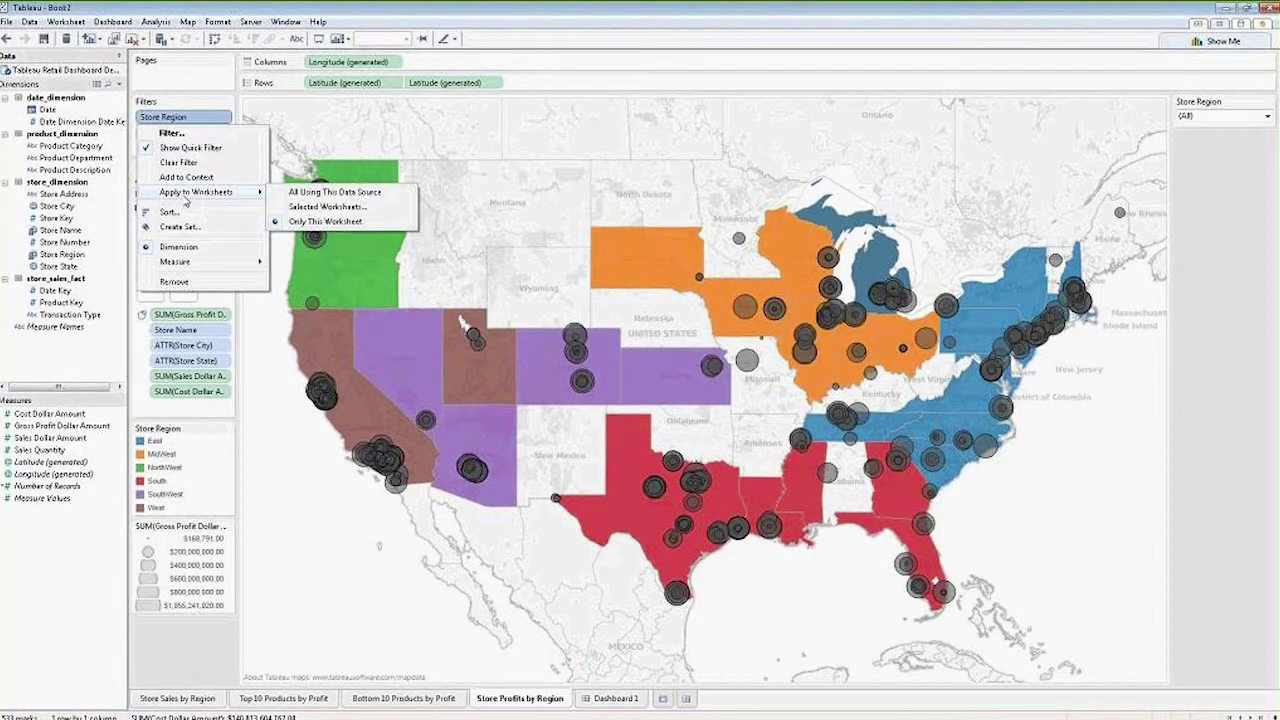
pyautogui.click(322, 192)
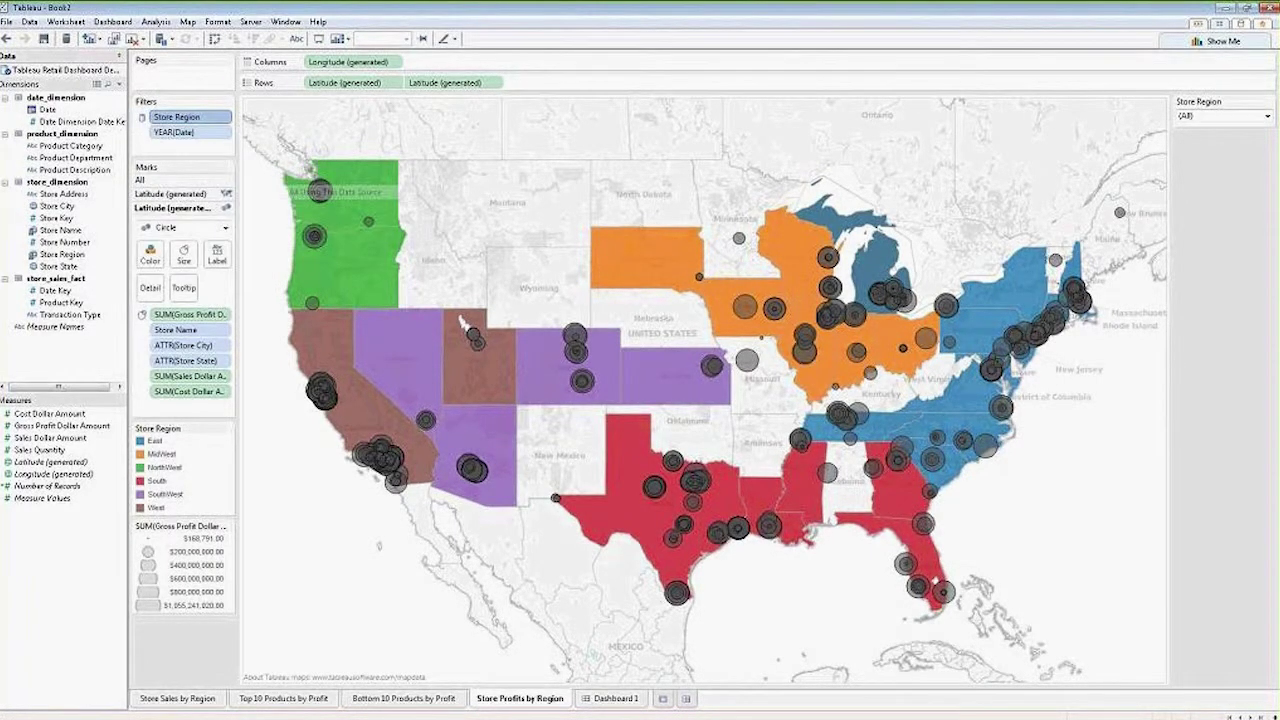
# Step: Apply the Year of Date filter to all worksheets using this data source, then return to Dashboard 1
pyautogui.click(224, 132)
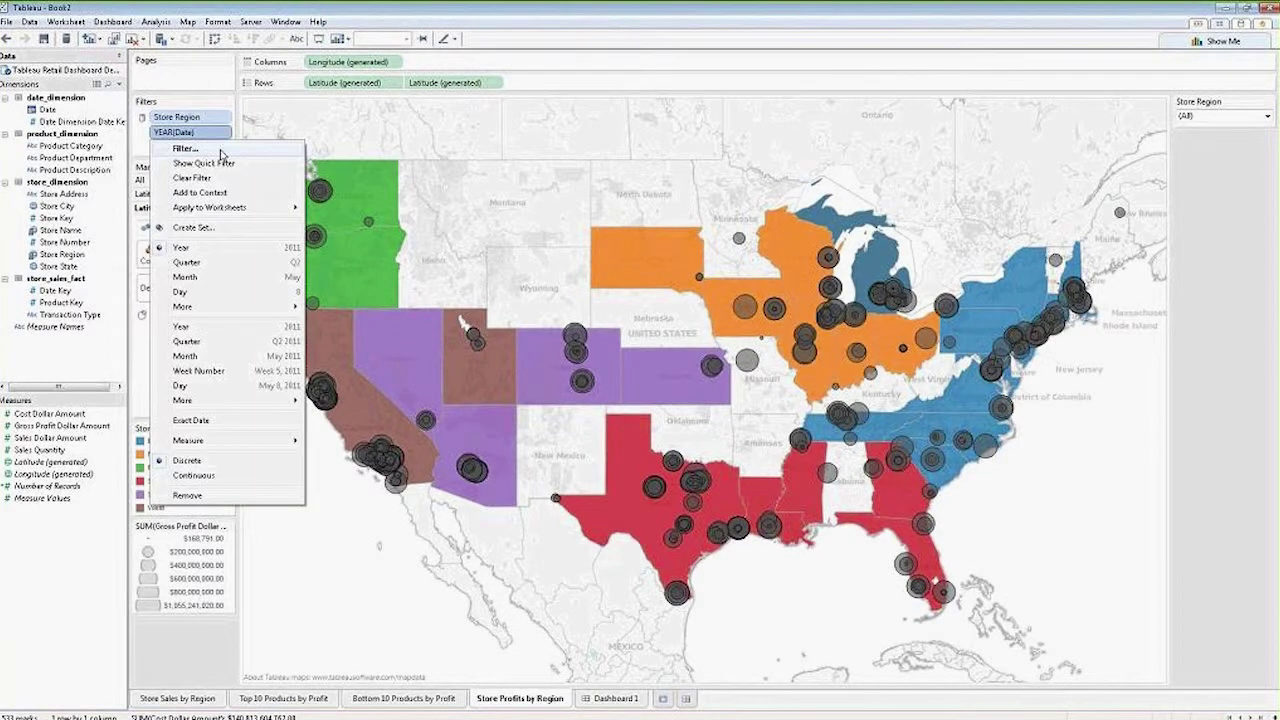
pyautogui.moveTo(232, 207)
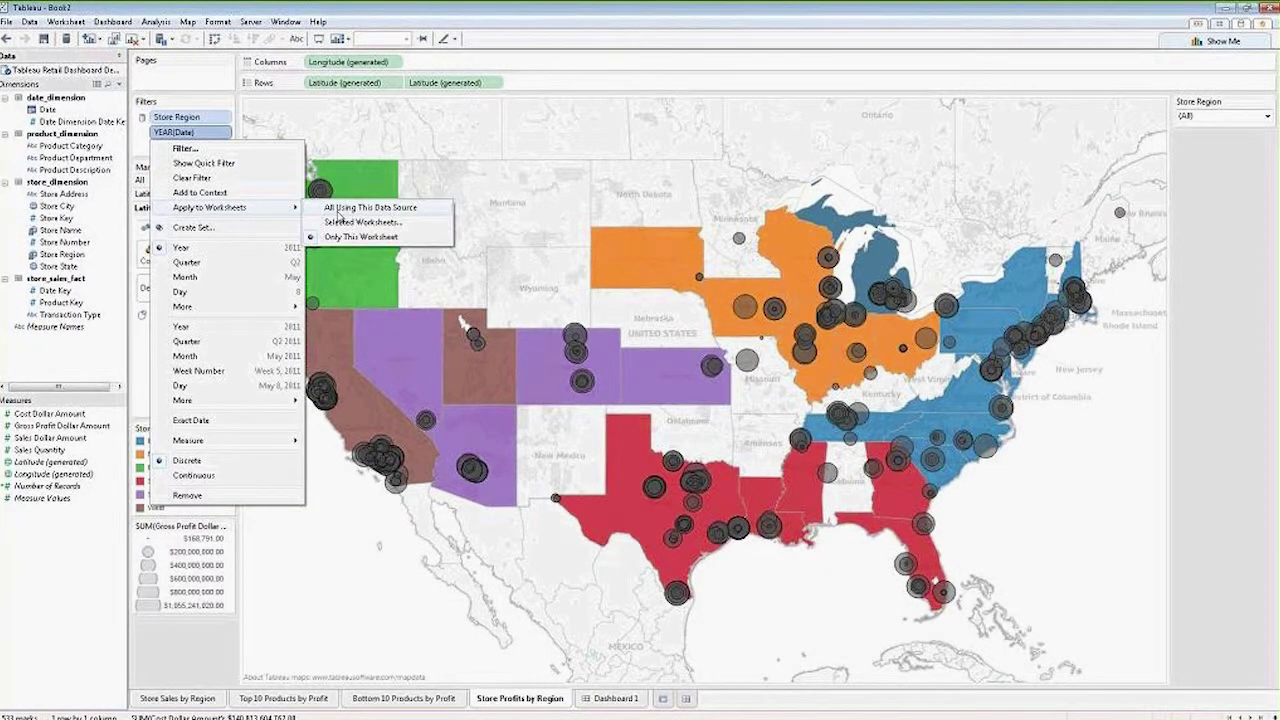
pyautogui.click(338, 208)
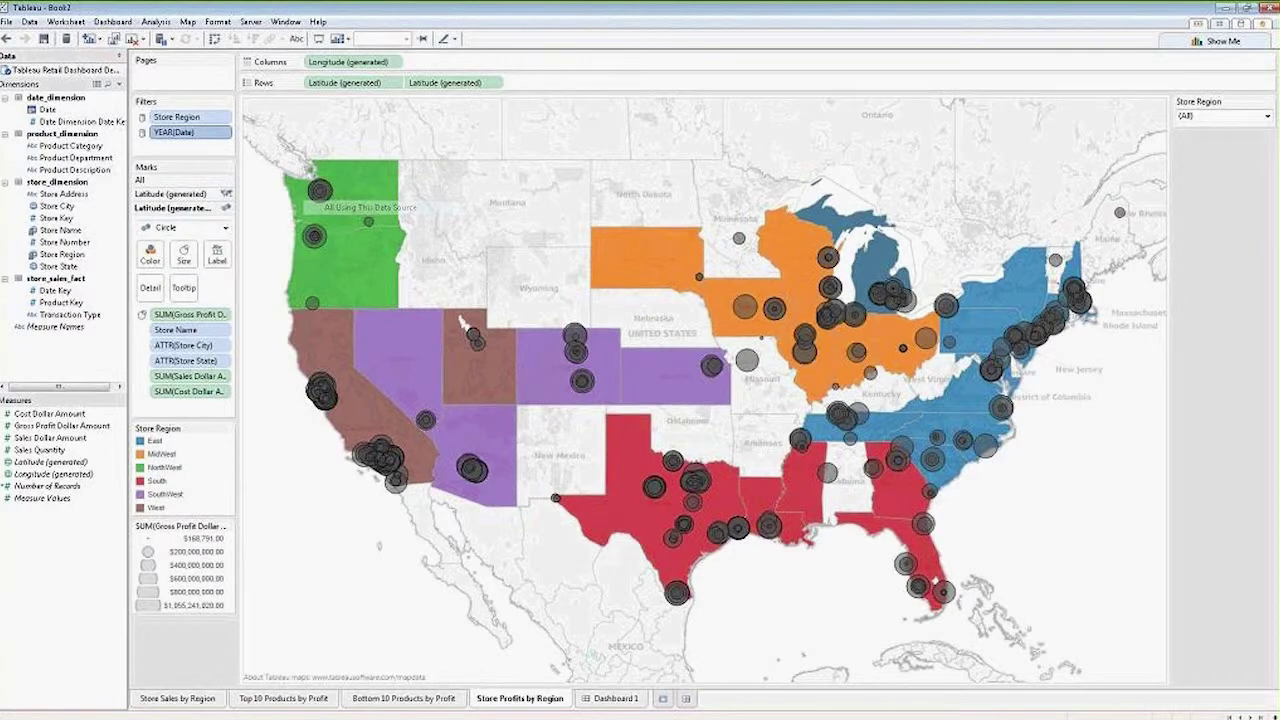
pyautogui.click(643, 699)
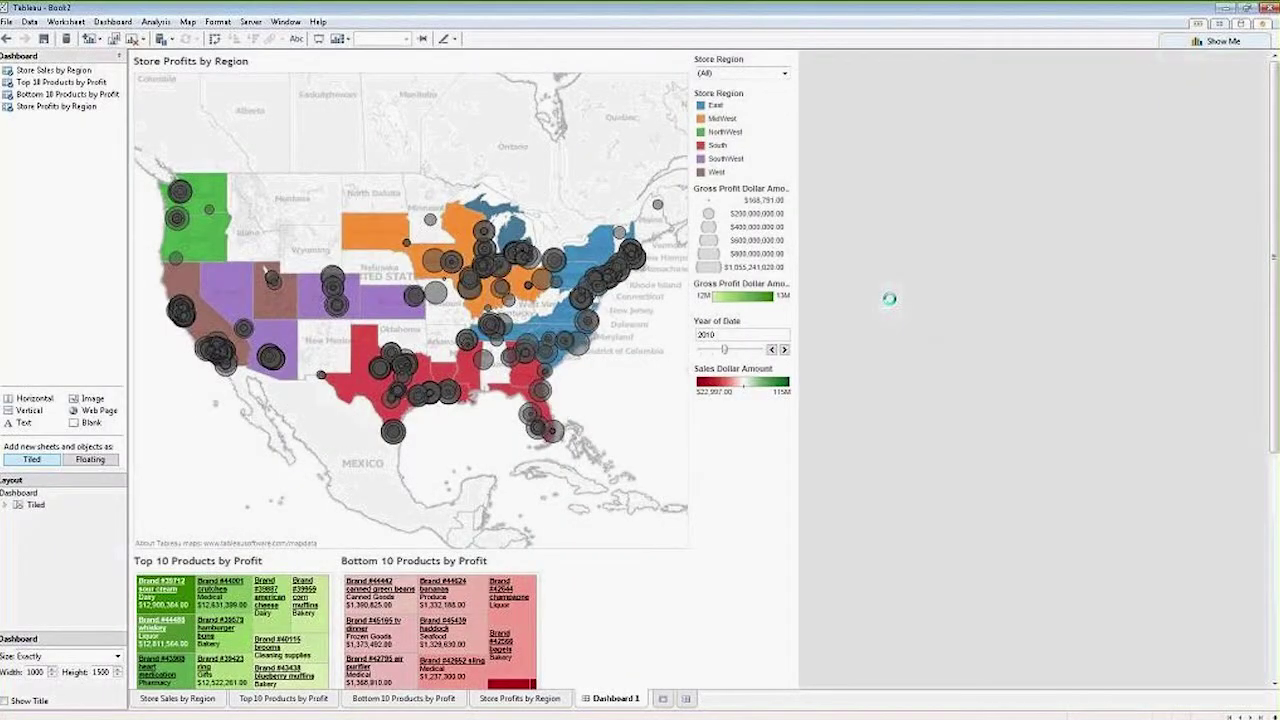
# Step: Set the Store Region quick filter to East and the Year of Date filter to 2009
pyautogui.click(784, 73)
pyautogui.click(751, 100)
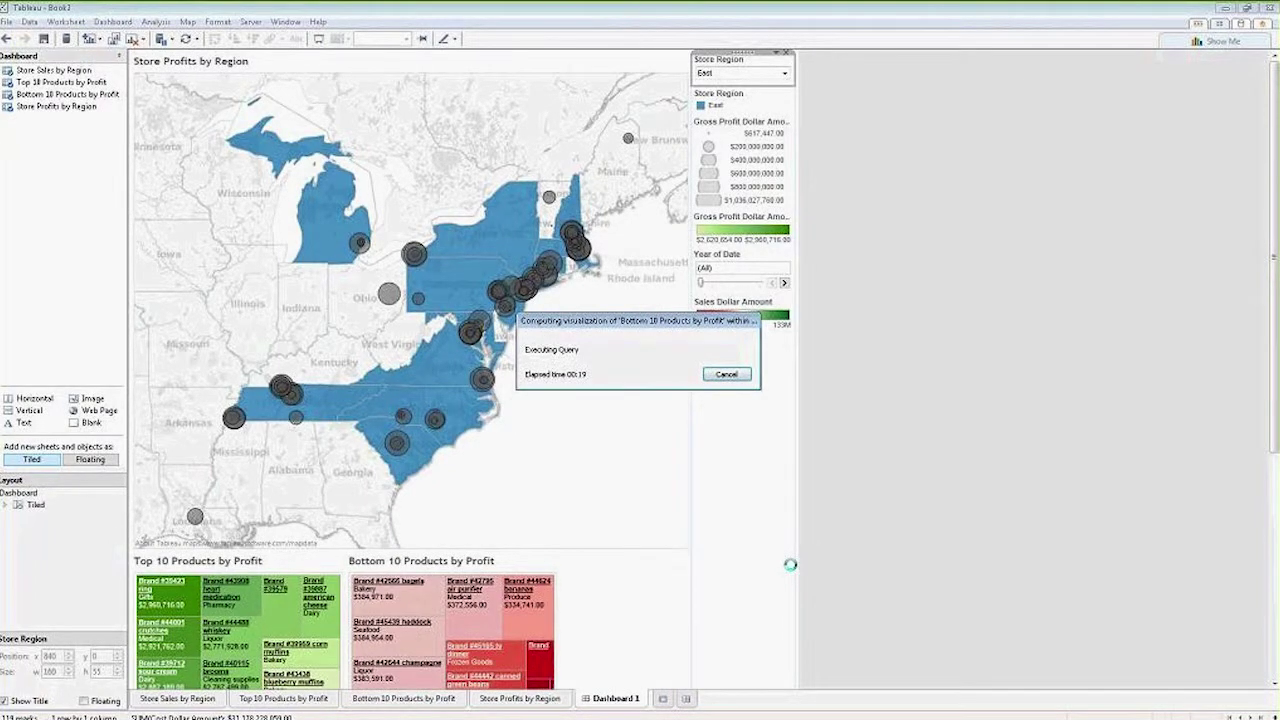
pyautogui.moveTo(1274, 263); pyautogui.dragTo(1274, 358)
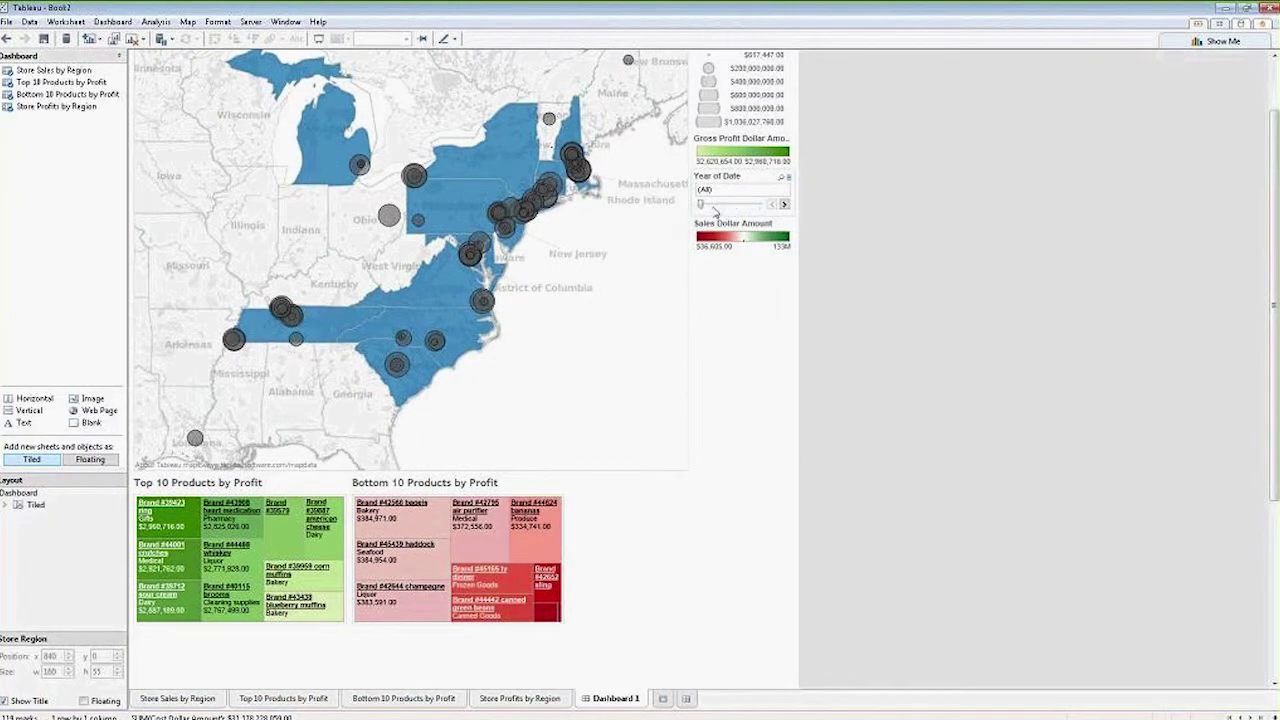
pyautogui.click(713, 207)
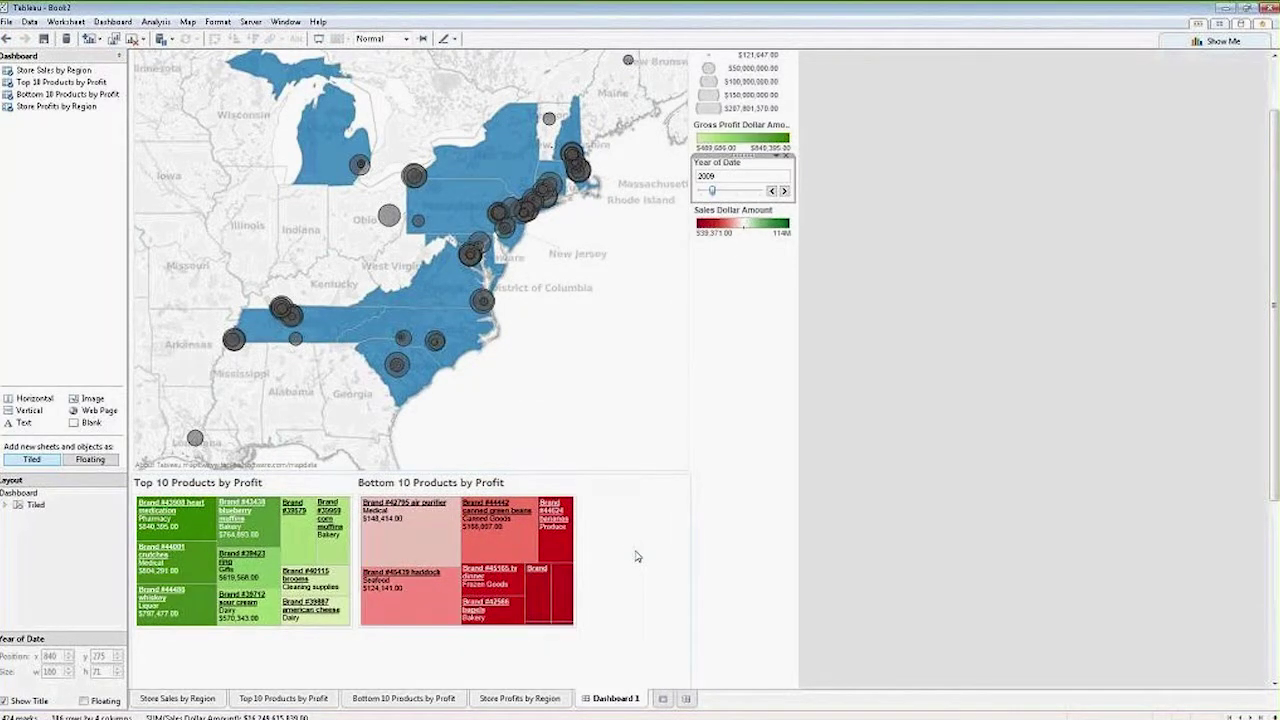
# Step: Rename the Dashboard 1 sheet to 'Vertica Tableau Retail Demo'
pyautogui.rightClick(617, 700)
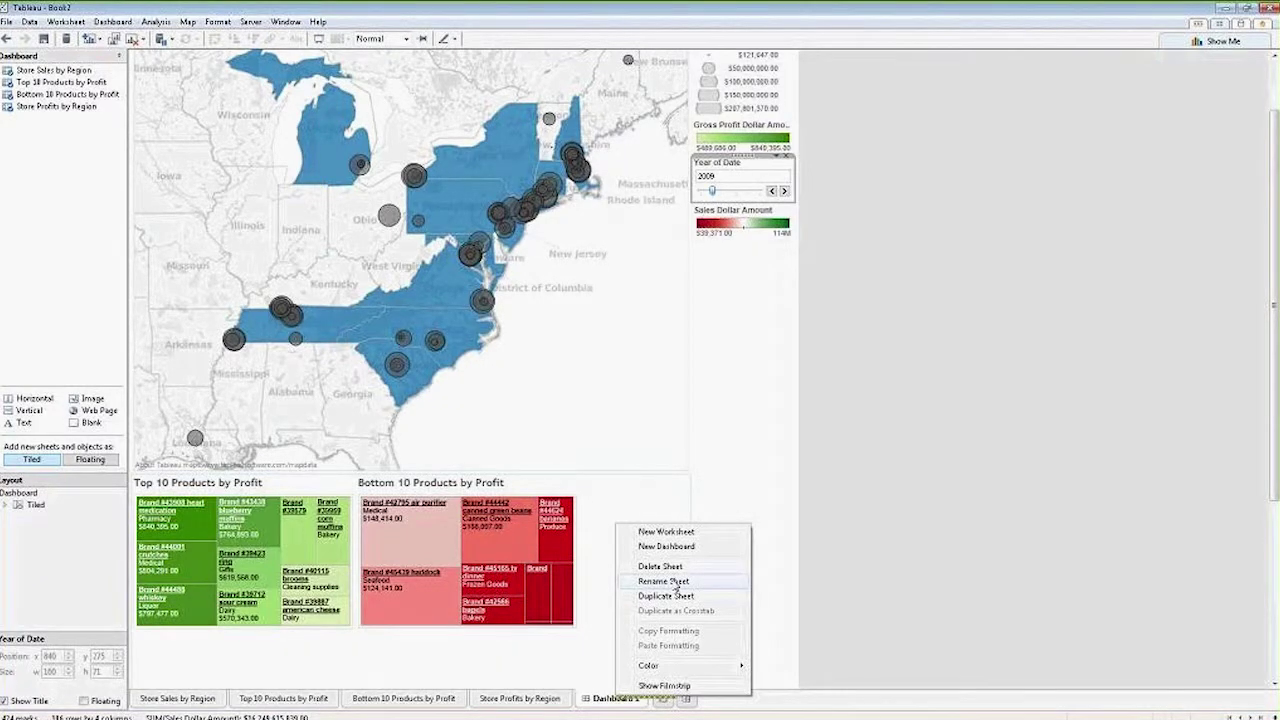
pyautogui.click(677, 581)
pyautogui.write('Vertica Tableau Retail Demo')
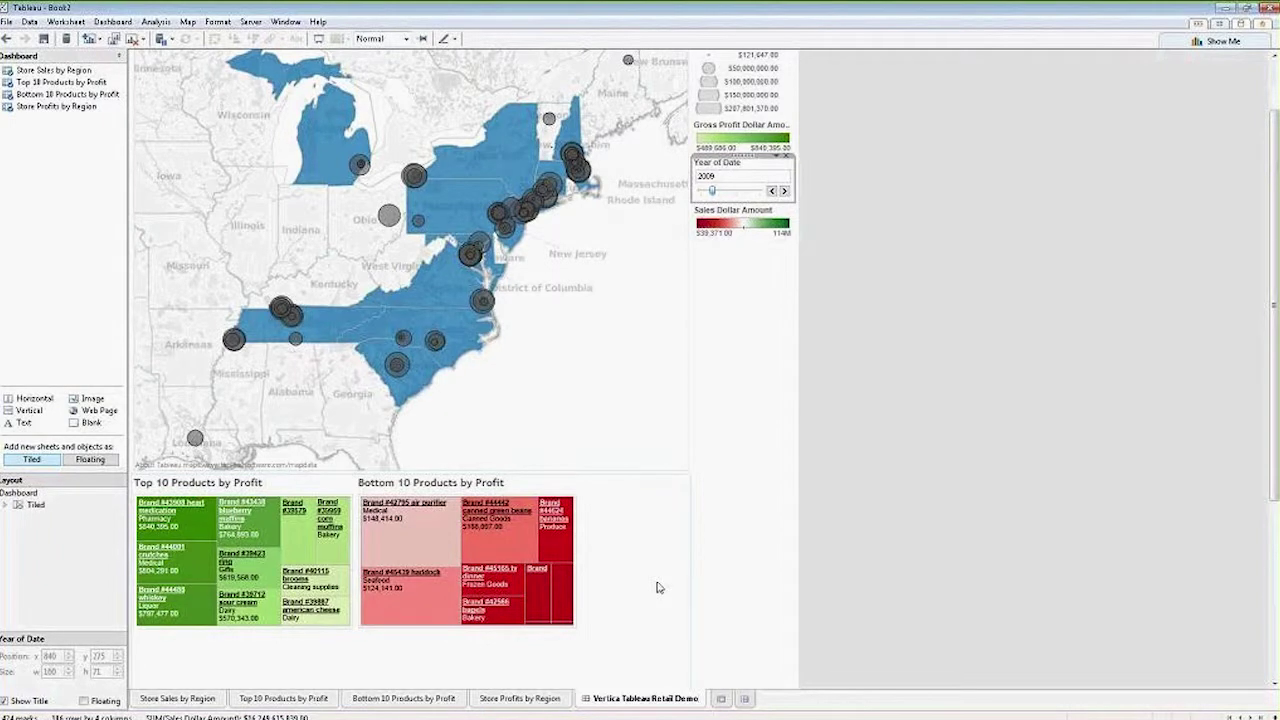
pyautogui.press('Return')
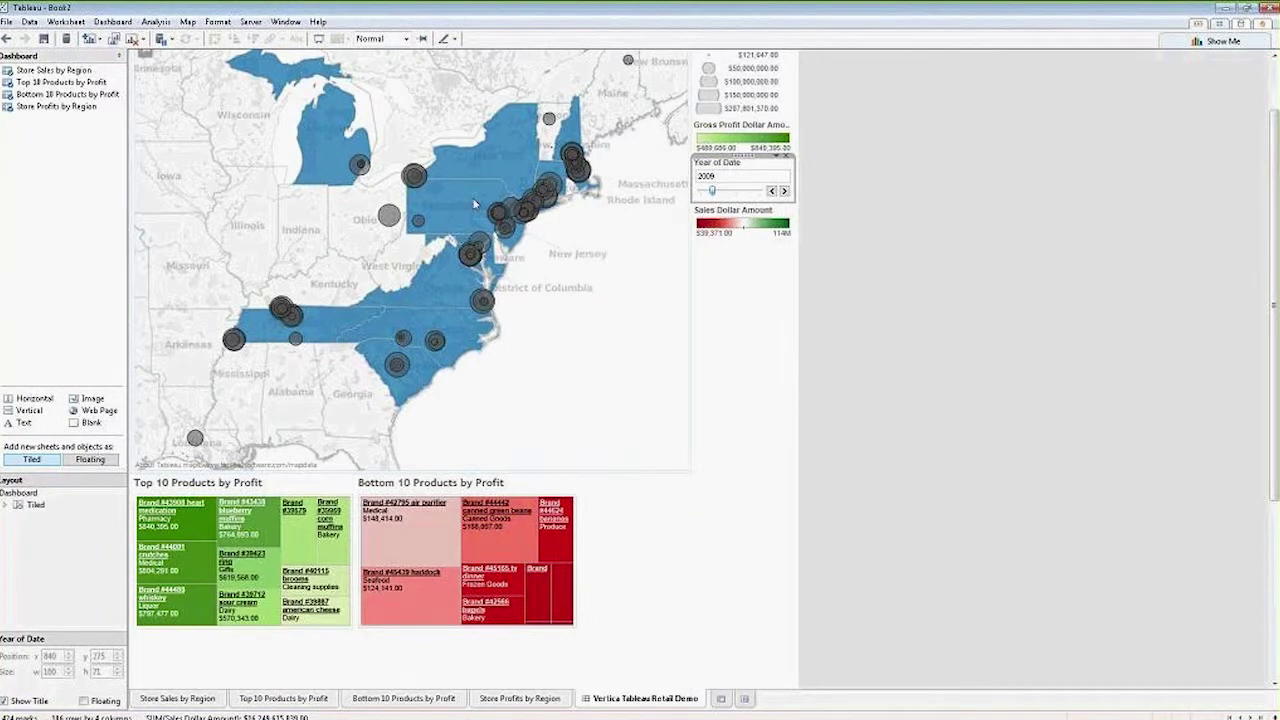
# Step: Start Server > Publish Workbook and enter the Tableau Server account password
pyautogui.click(251, 22)
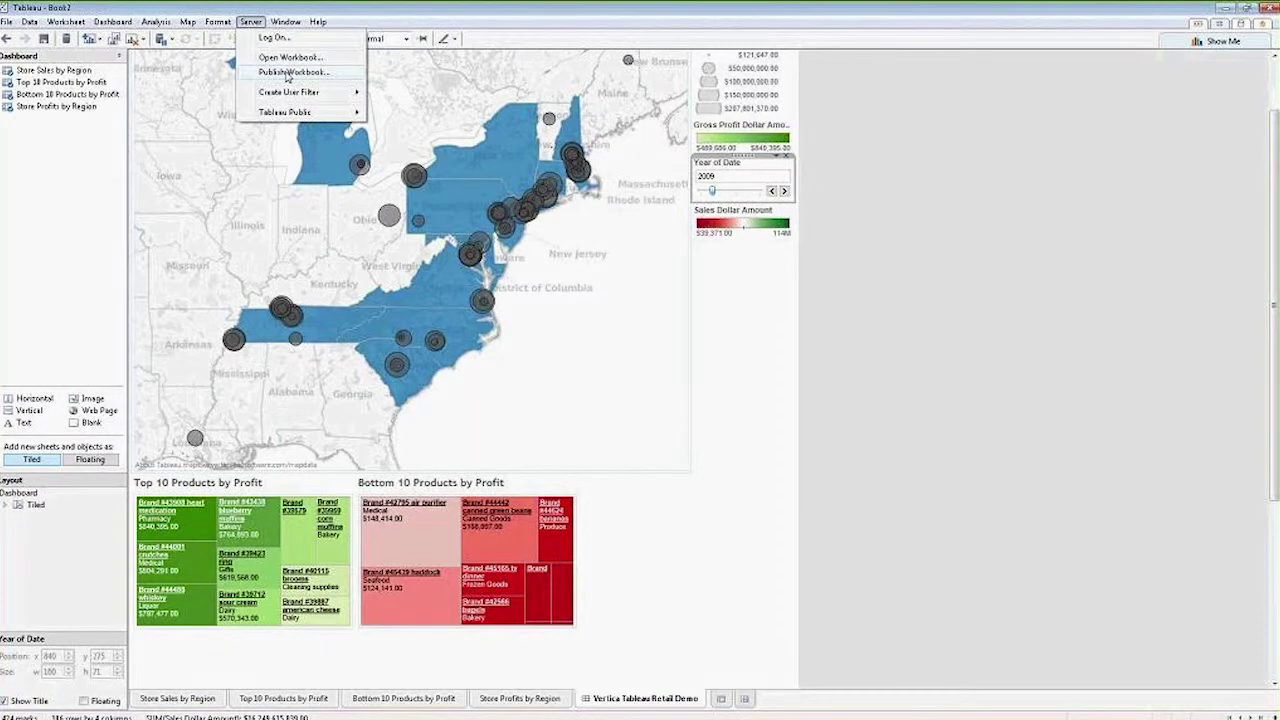
pyautogui.moveTo(289, 114)
pyautogui.click(304, 80)
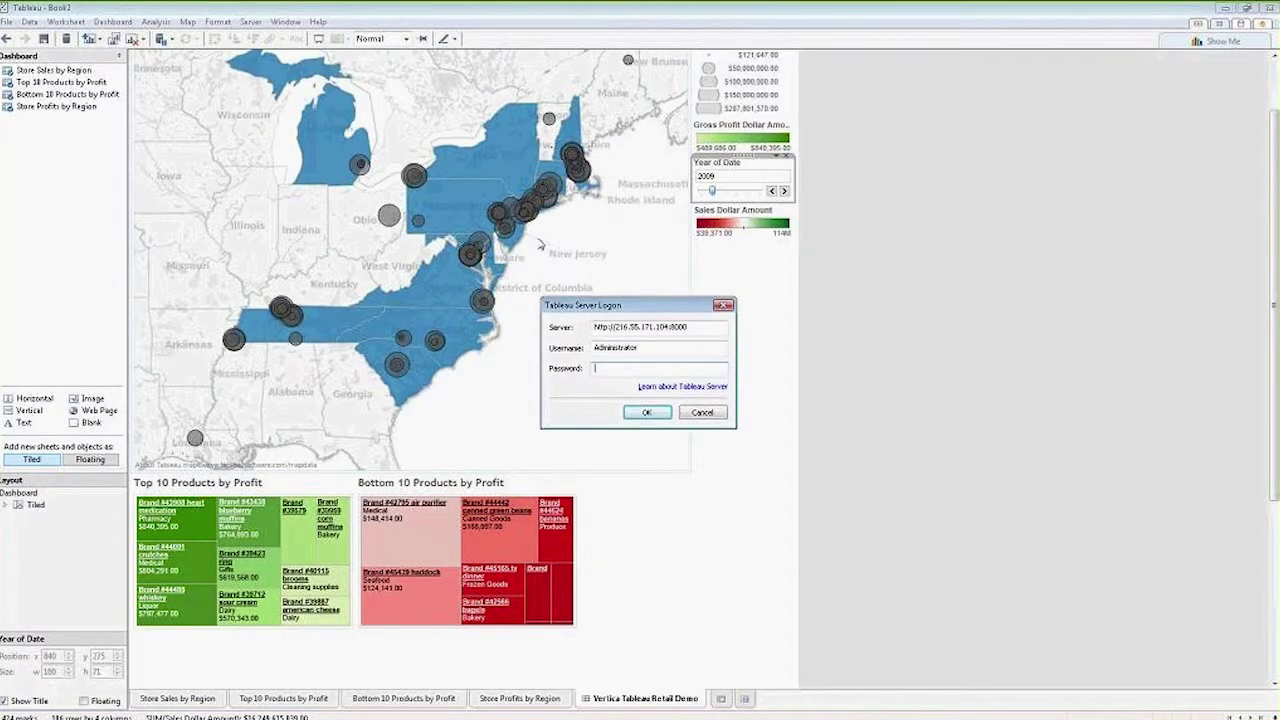
pyautogui.write('**********')
# Step: Sign in, choose the Tableau Samples project, and name the workbook 'Vertica Tableau Retail Demo'
pyautogui.click(647, 413)
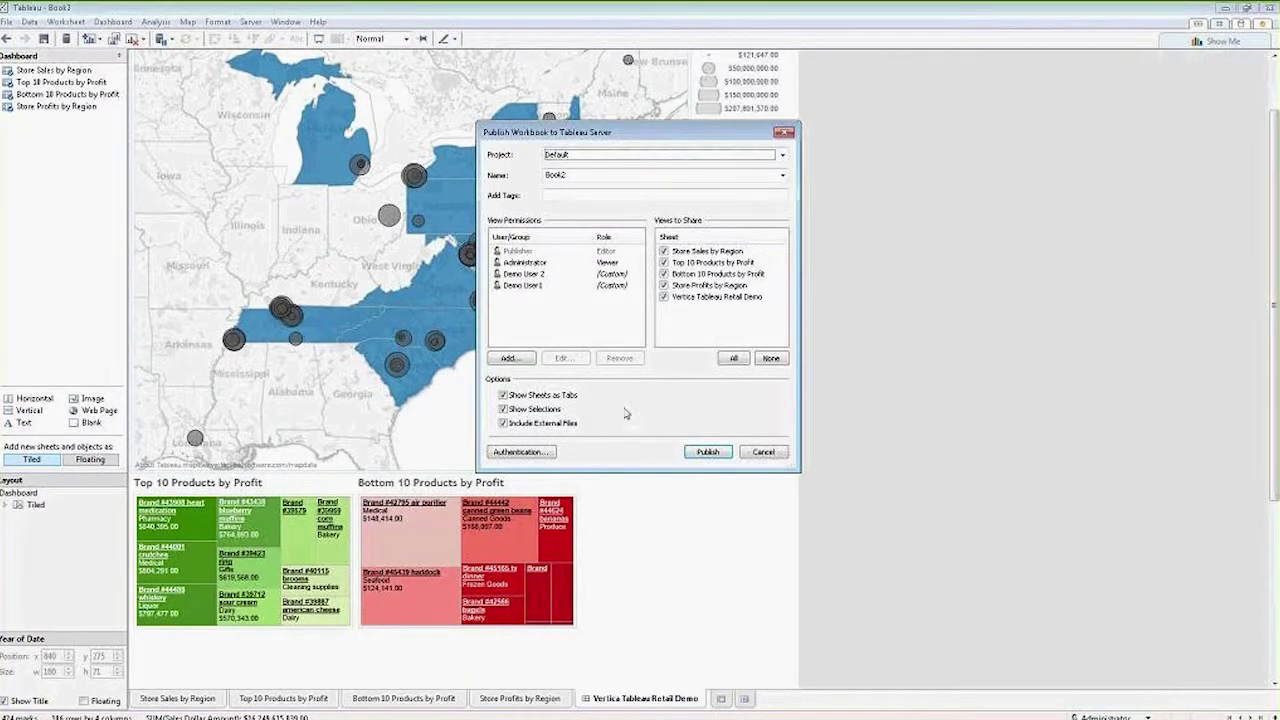
pyautogui.click(622, 155)
pyautogui.click(591, 188)
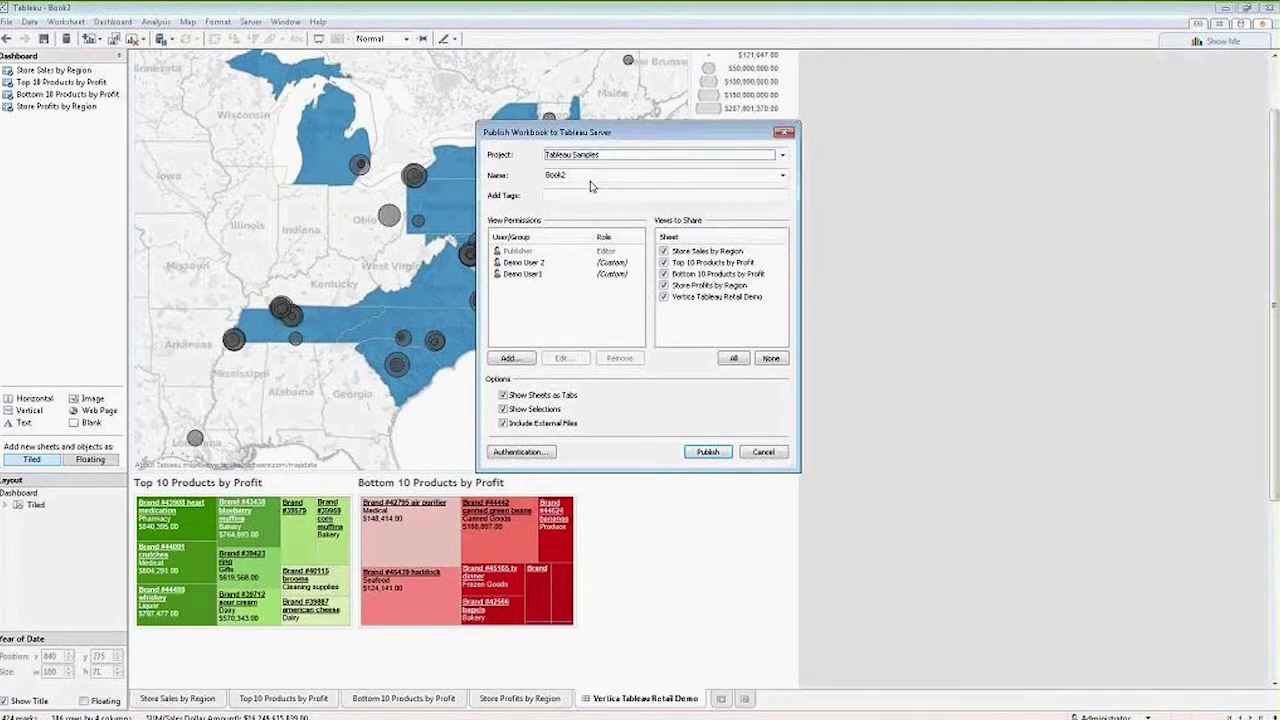
pyautogui.doubleClick(576, 178)
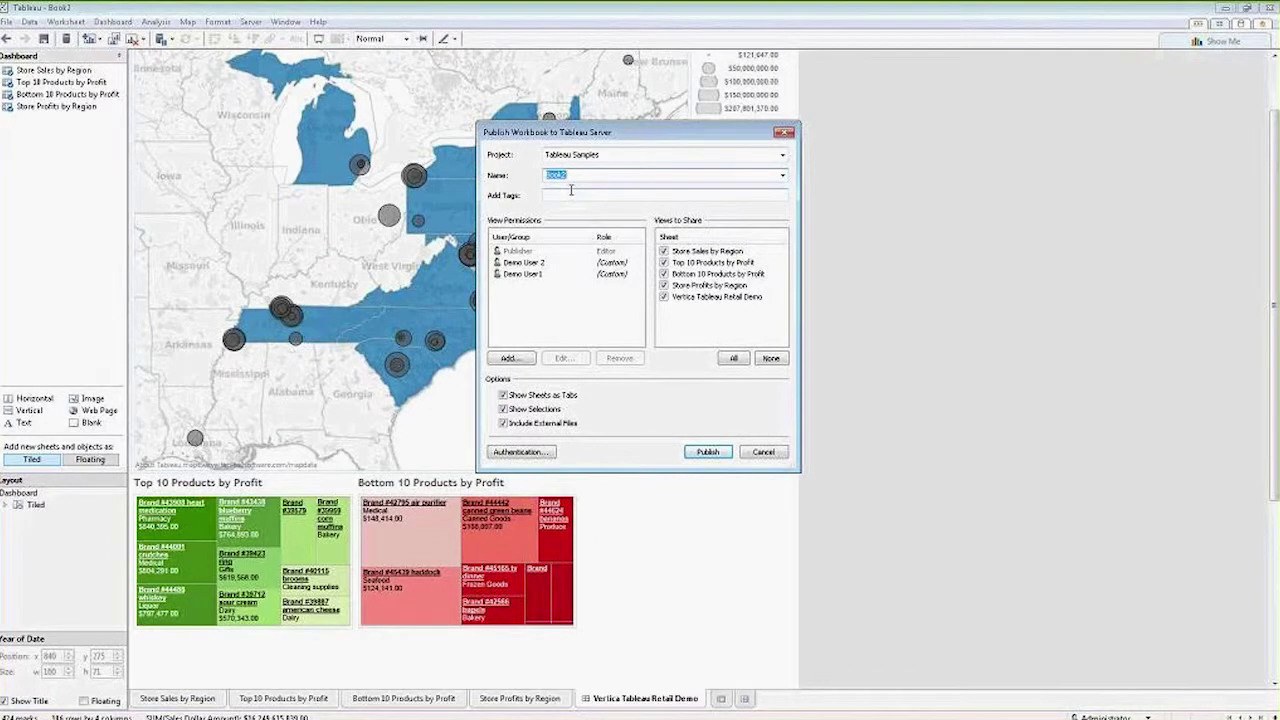
pyautogui.write('Vertica Tableau Retail Demo')
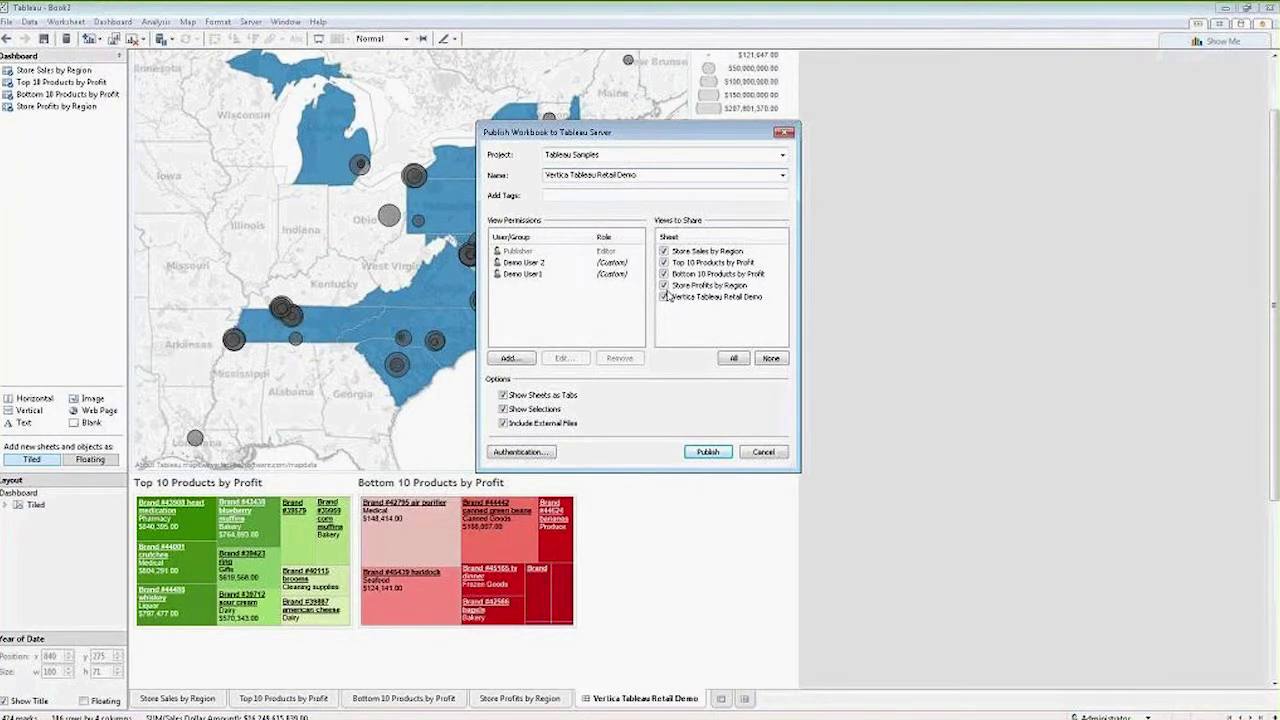
# Step: Unshare the four worksheets so only the dashboard is shared, then publish
pyautogui.click(664, 286)
pyautogui.click(664, 274)
pyautogui.click(664, 262)
pyautogui.click(664, 251)
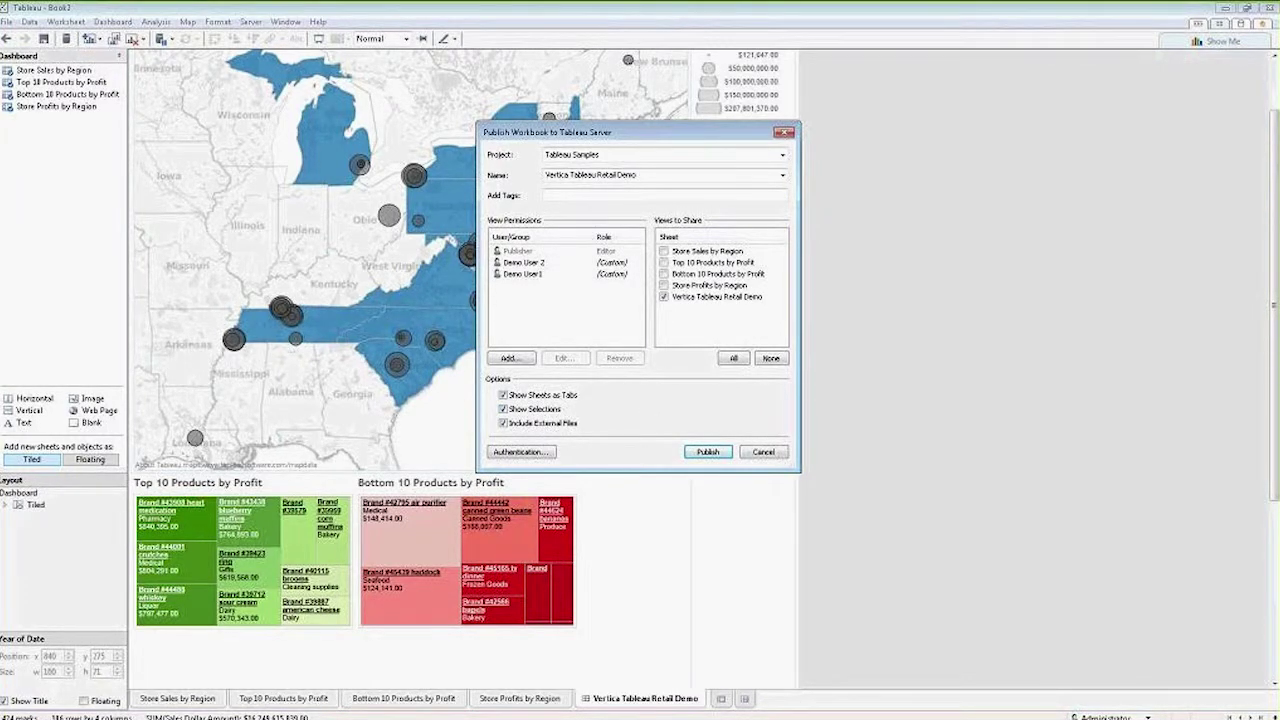
pyautogui.click(704, 454)
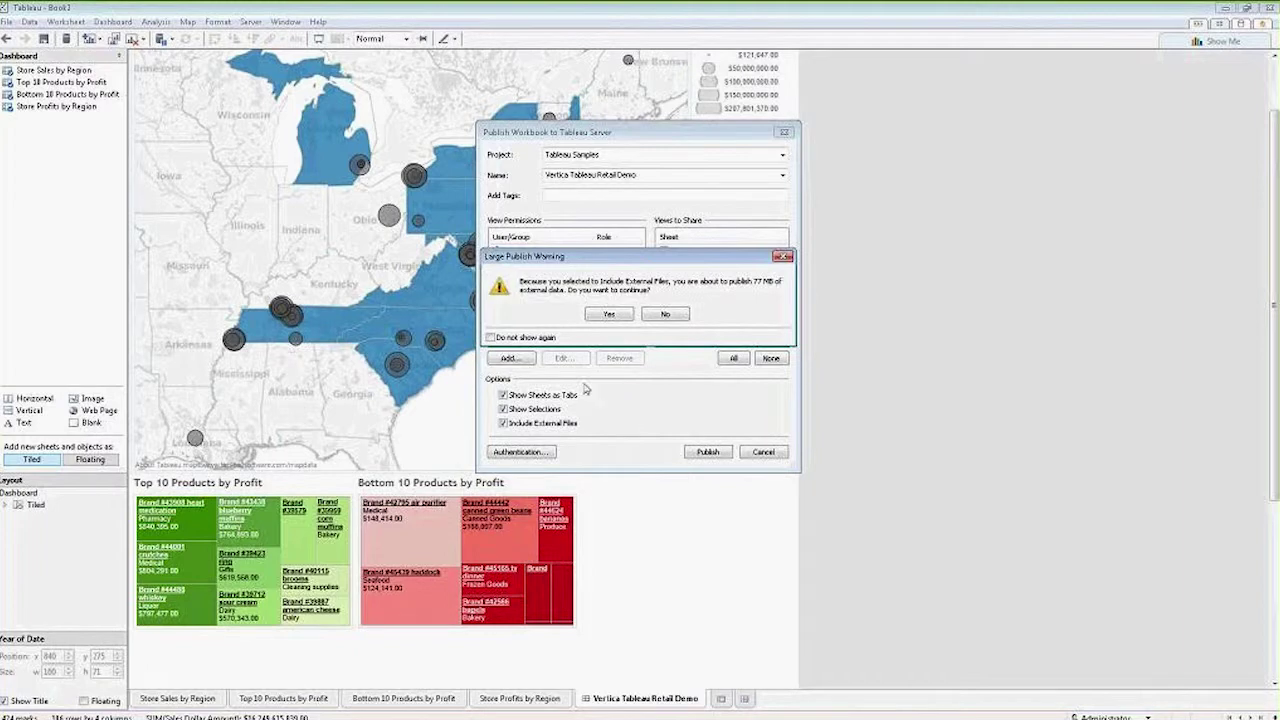
# Step: Approve publishing with the 77 MB of external data included
pyautogui.click(609, 316)
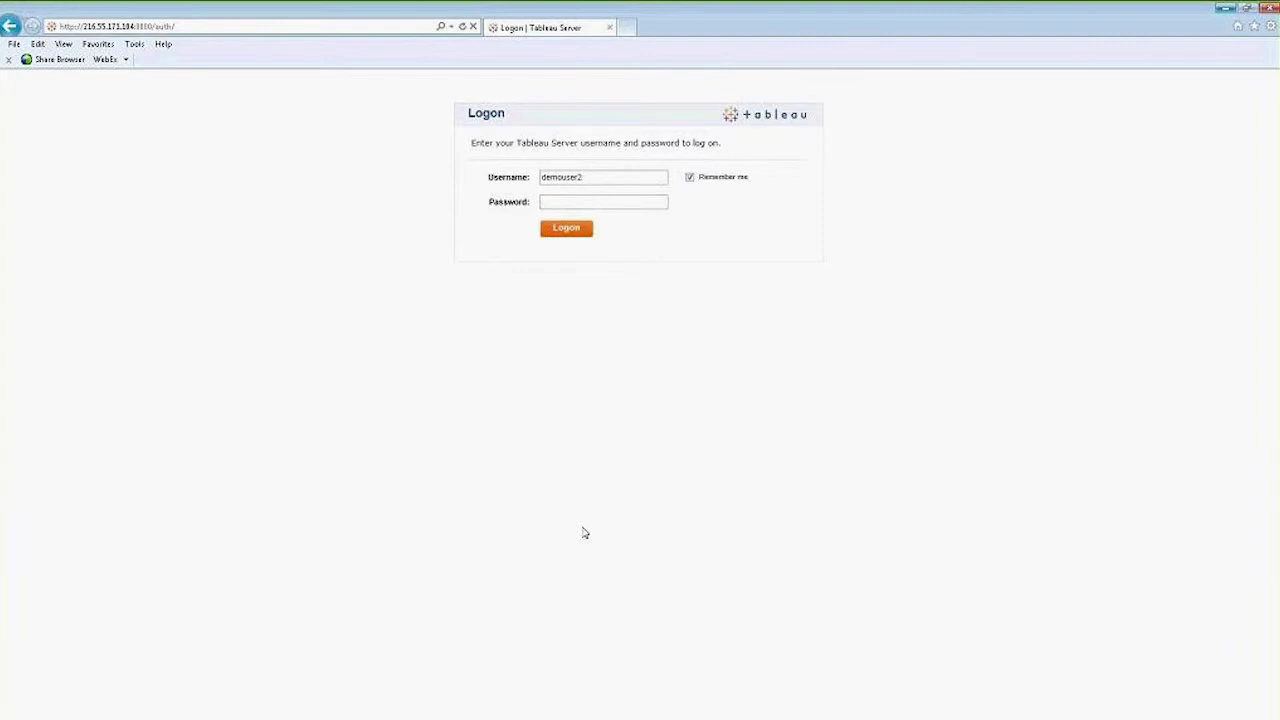
# Step: Log on to Tableau Server with the account password
pyautogui.write('passwordpassword')
pyautogui.press('Return')
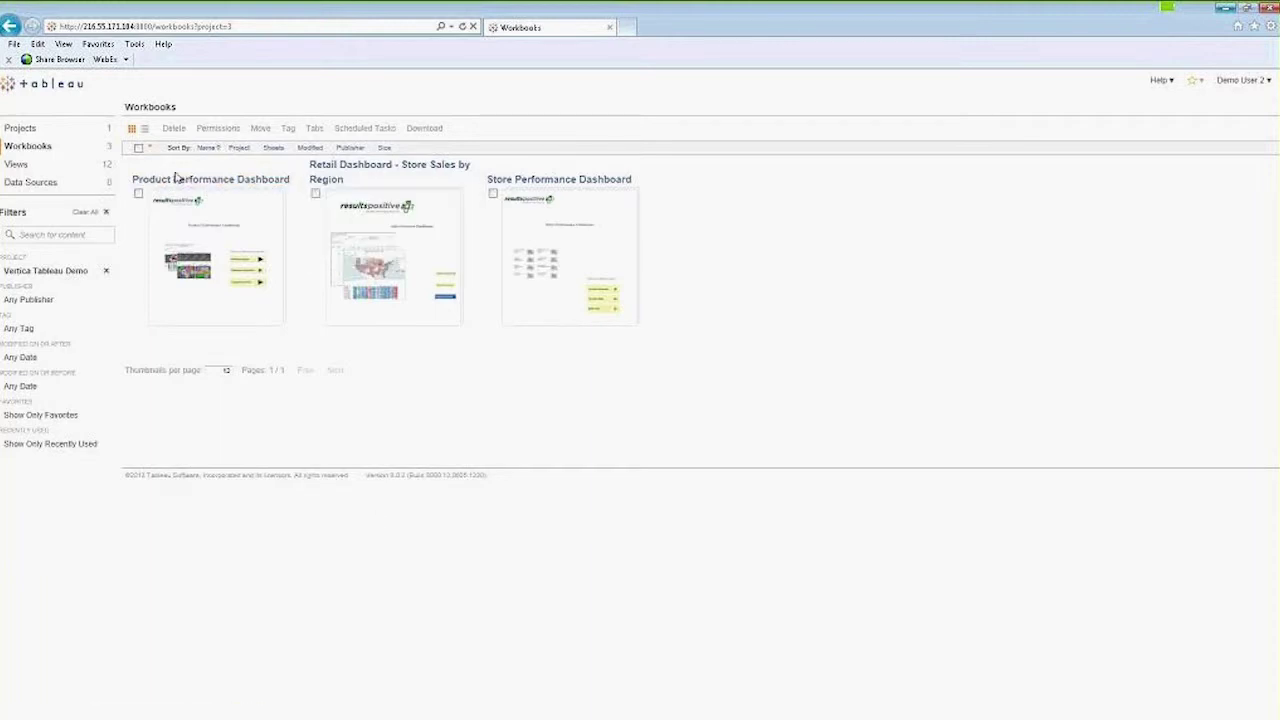
# Step: Open the N Products by Region view in the Product Performance Dashboard workbook
pyautogui.click(175, 179)
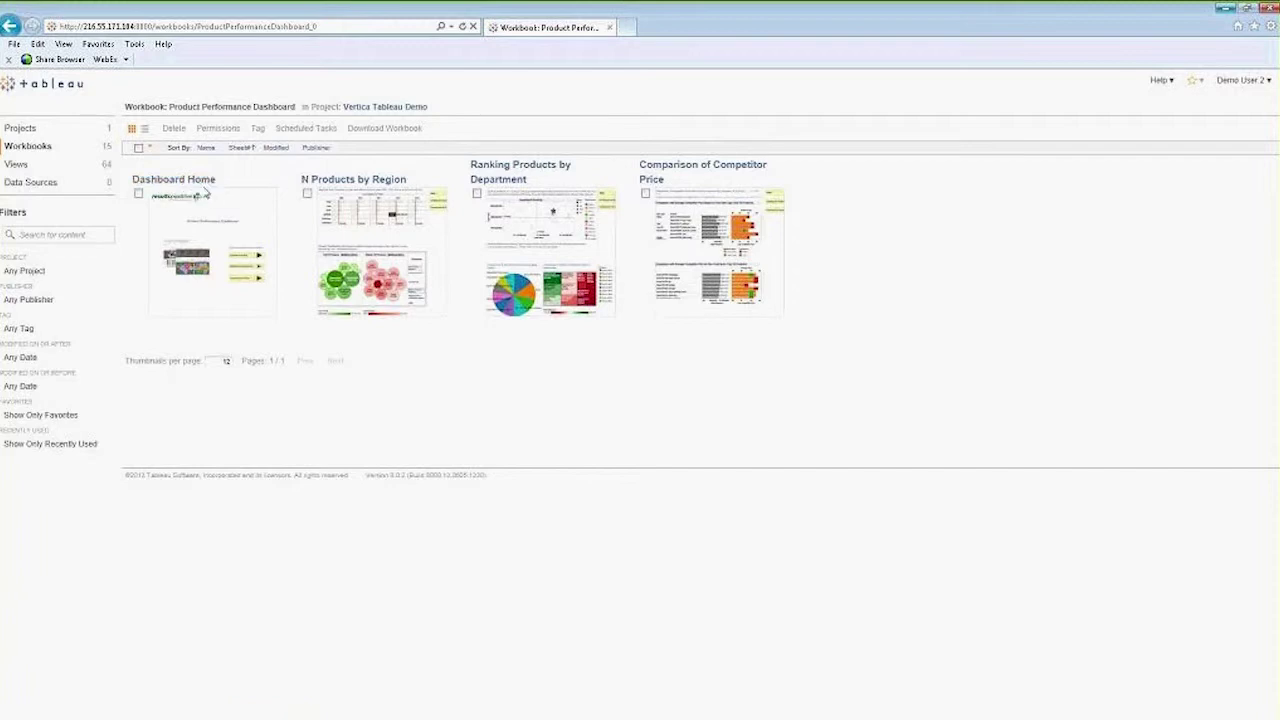
pyautogui.click(341, 182)
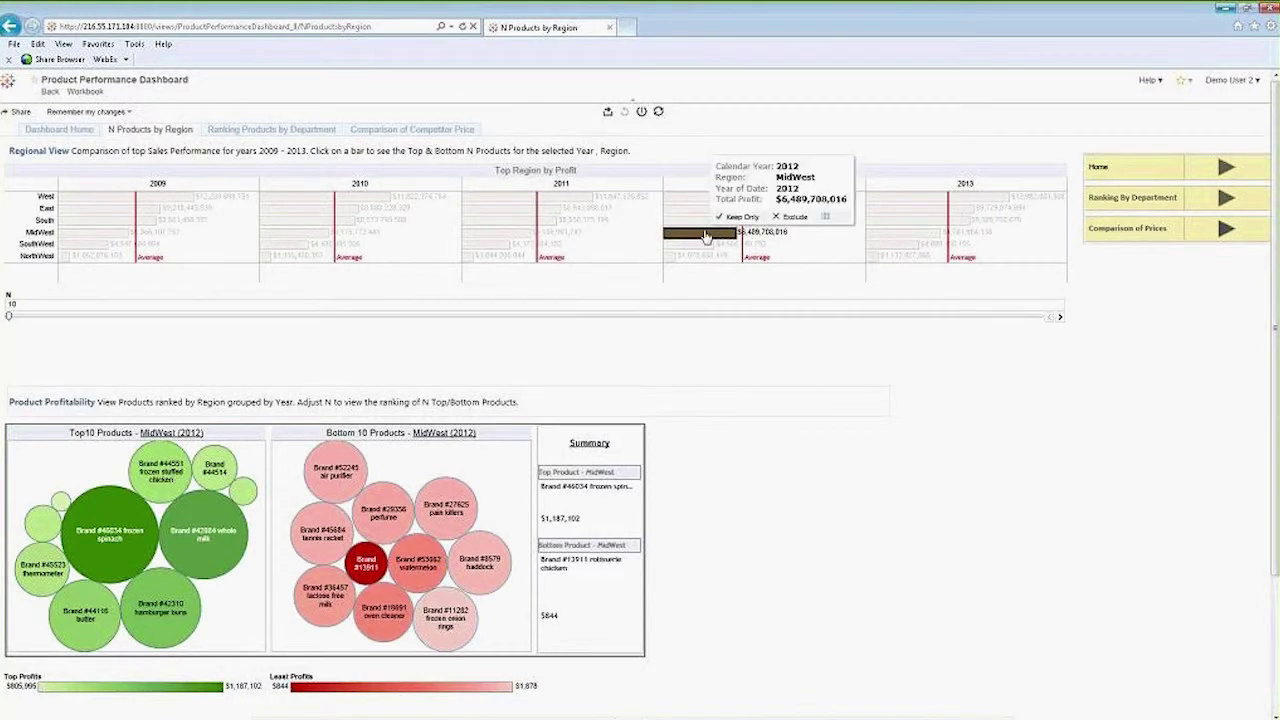
# Step: Show South 2010 with N raised to 30, then switch to Ranking Products by Department
pyautogui.click(706, 235)
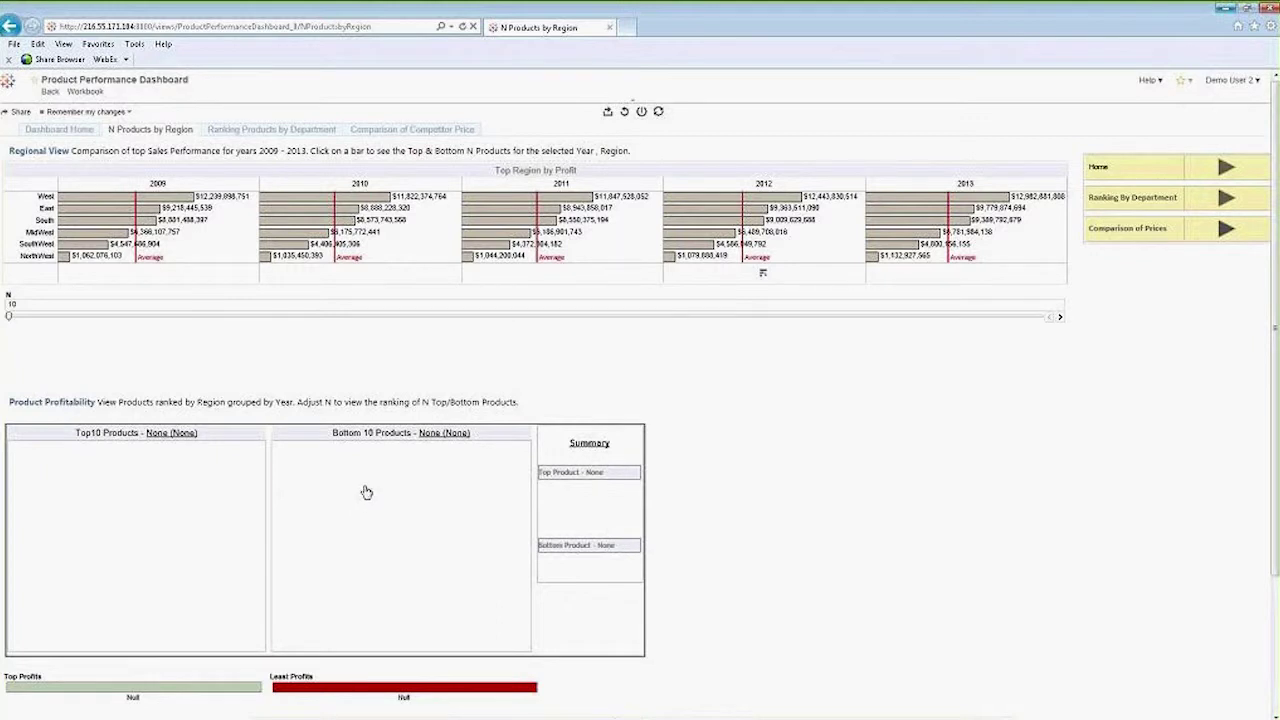
pyautogui.click(292, 229)
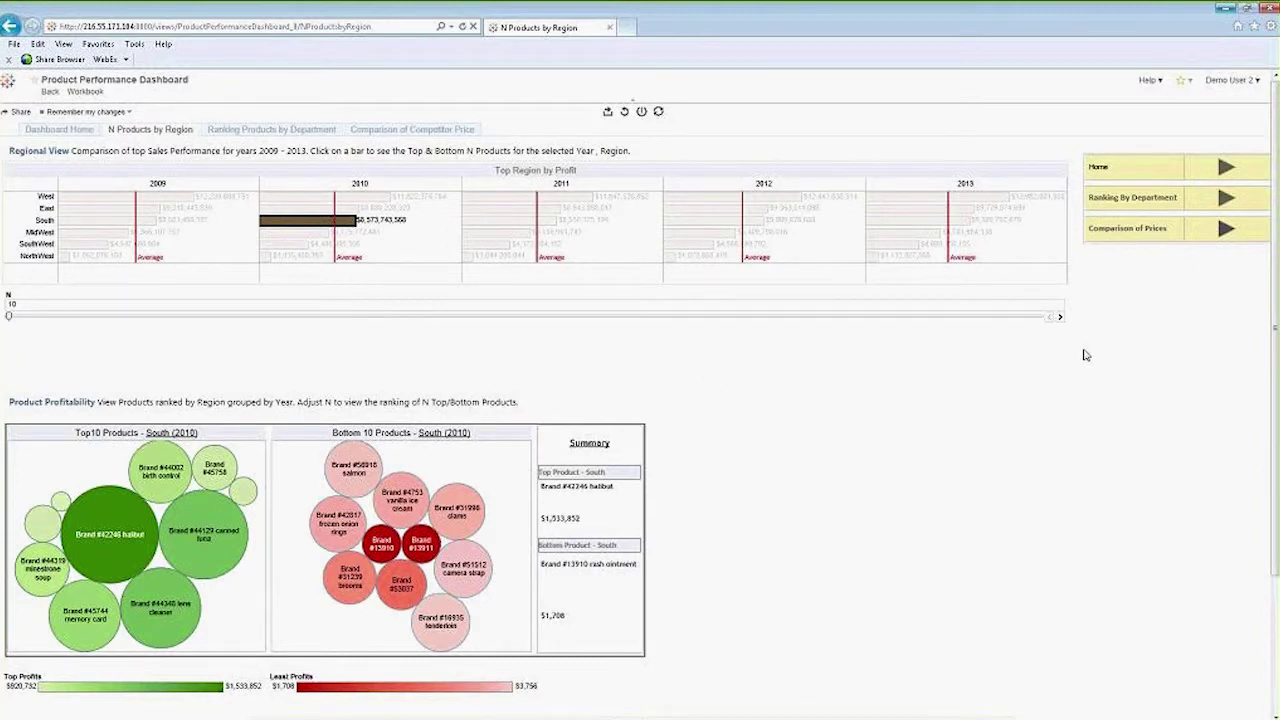
pyautogui.click(1060, 317)
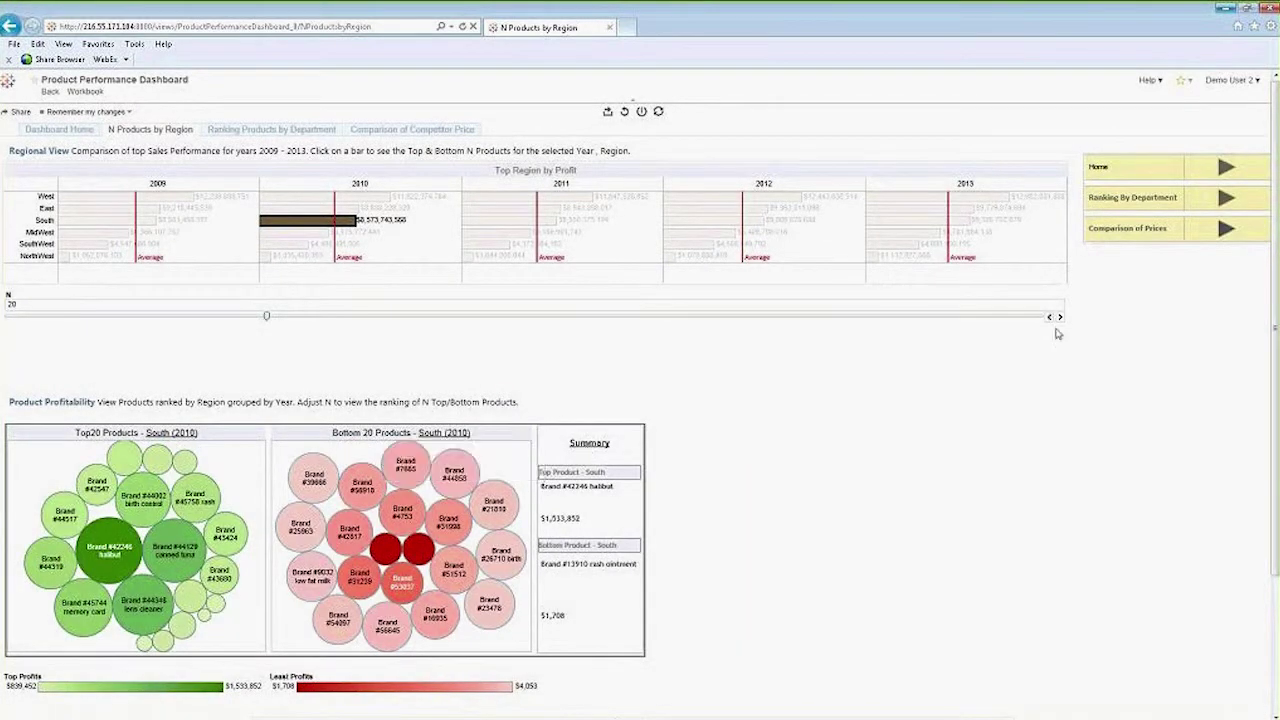
pyautogui.click(1060, 318)
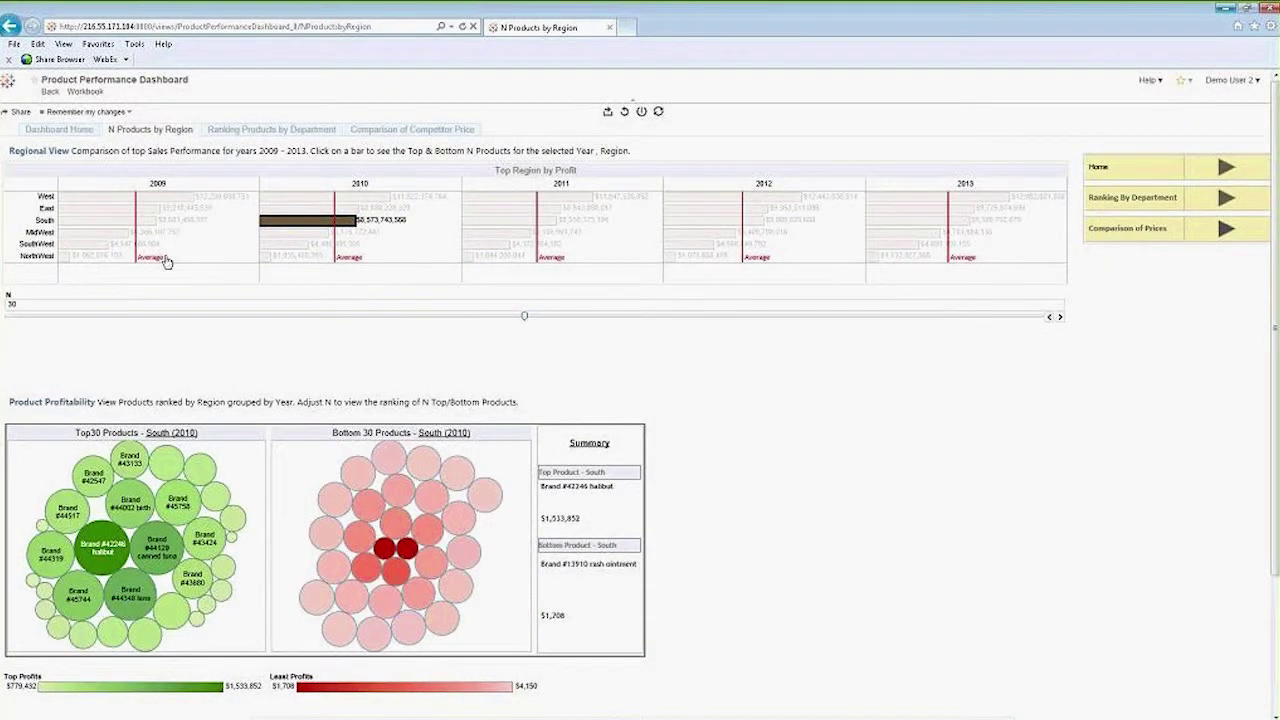
pyautogui.click(255, 131)
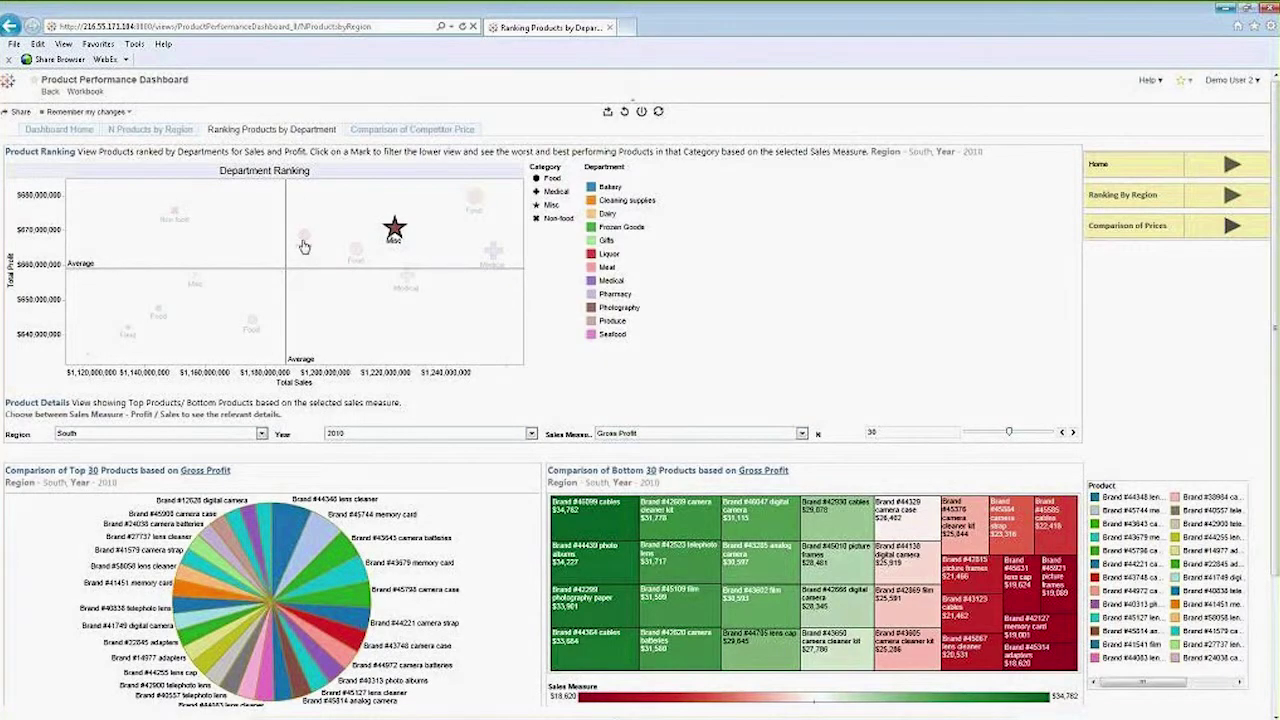
# Step: Filter the product charts to Liquor, then set Region to East and keep Year 2010
pyautogui.moveTo(304, 245)
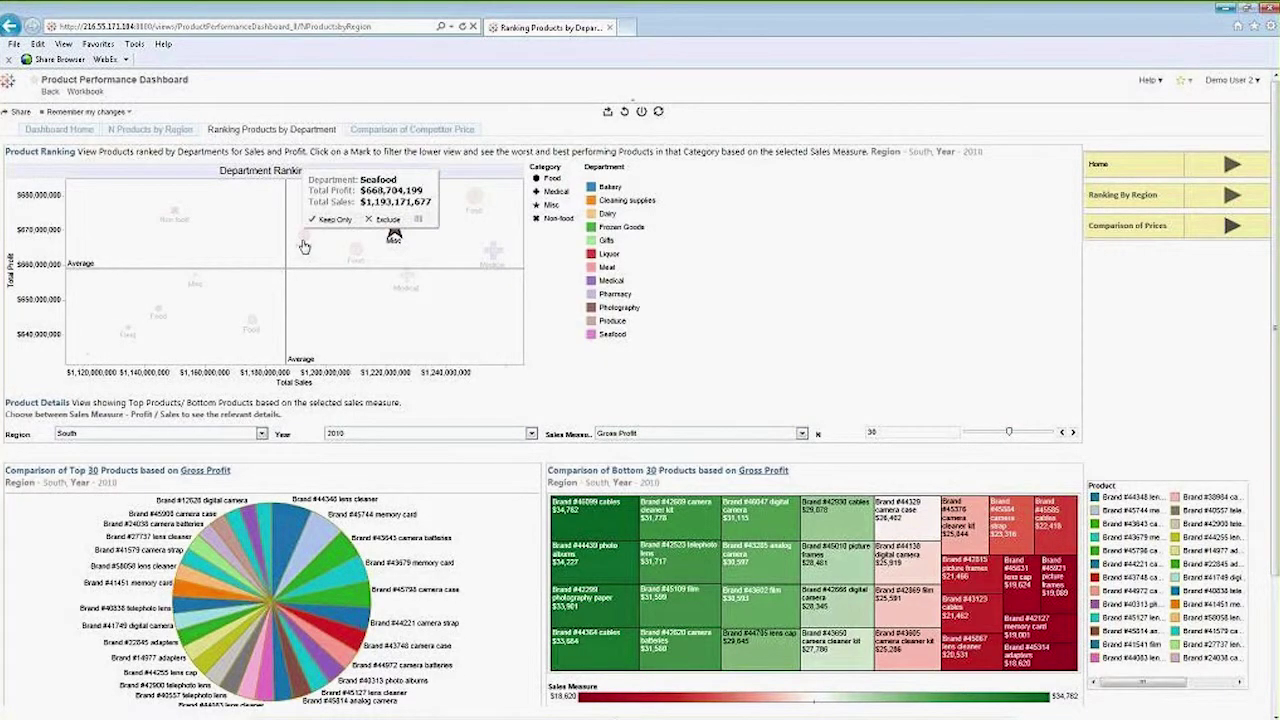
pyautogui.click(175, 214)
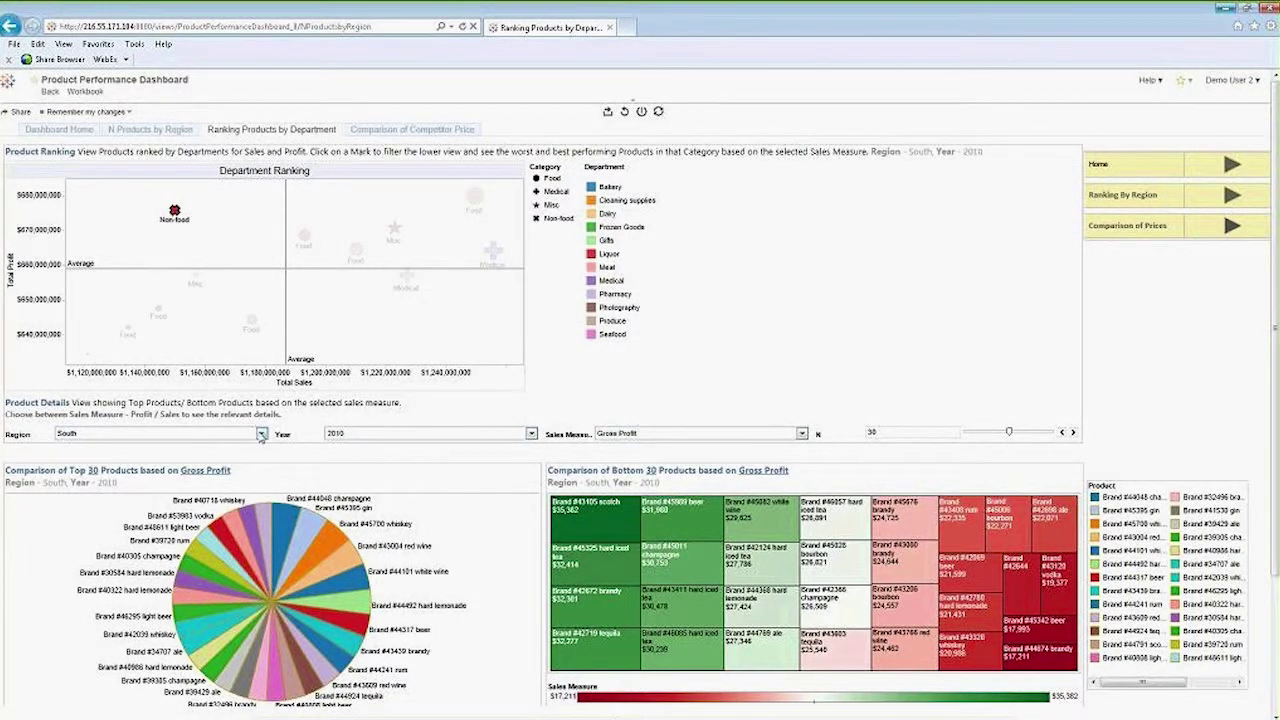
pyautogui.click(261, 437)
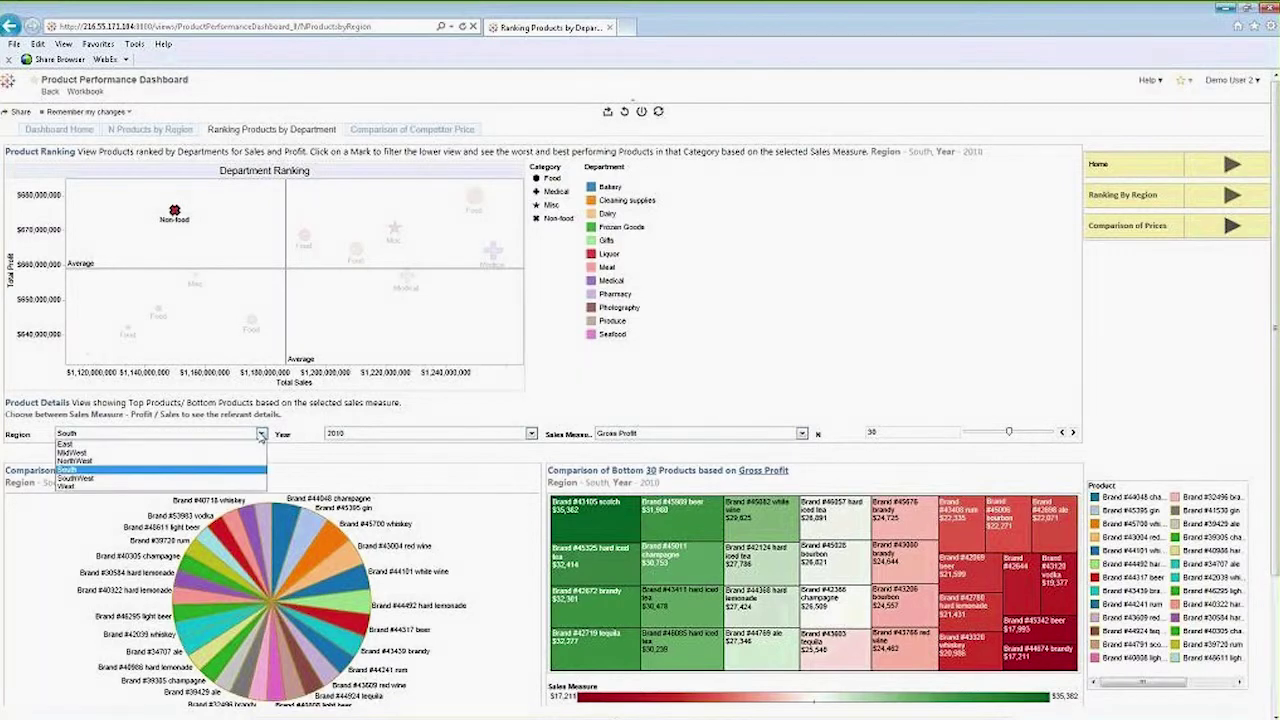
pyautogui.click(221, 453)
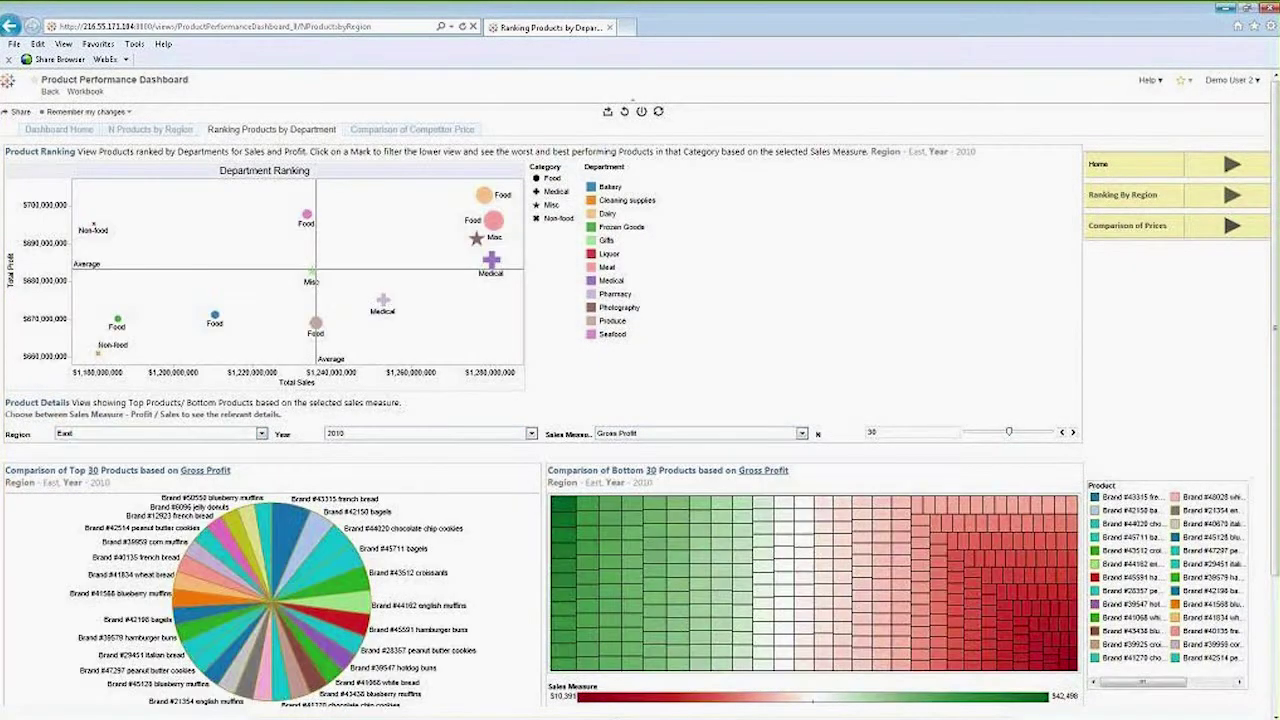
pyautogui.click(531, 434)
pyautogui.click(531, 434)
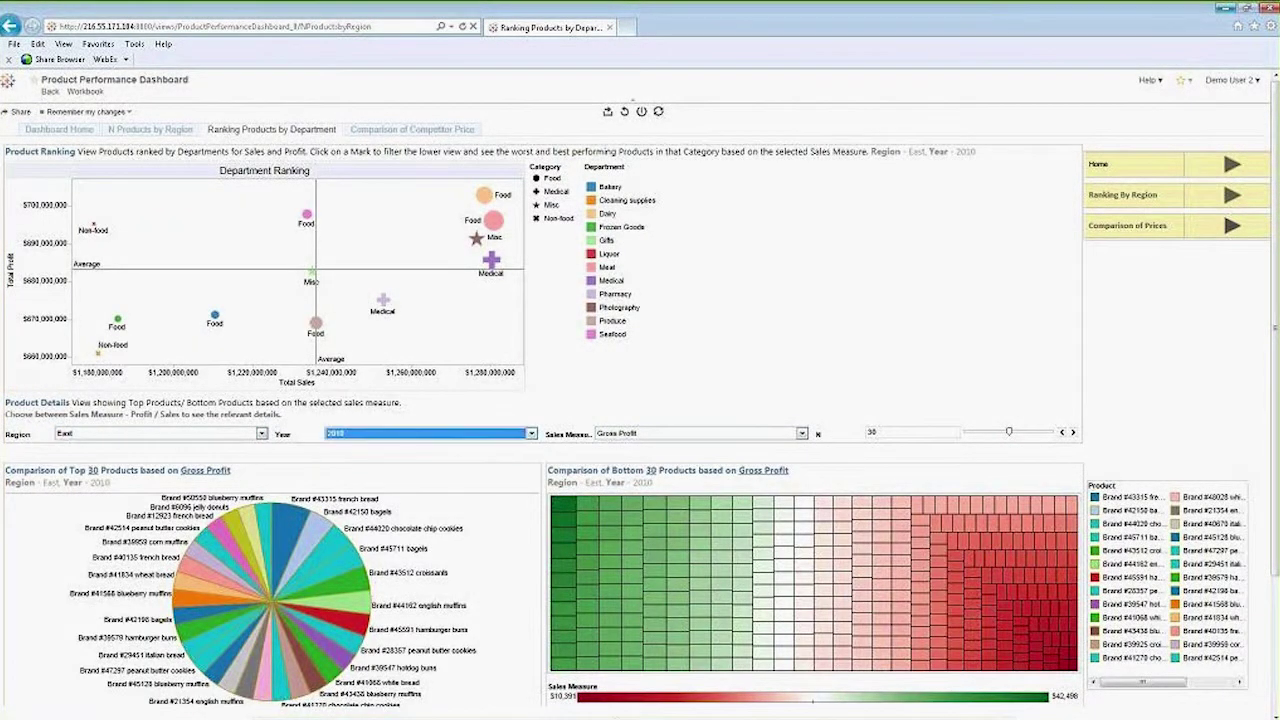
# Step: Rank products by Sales, filter to Medical, and open the Comparison of Competitor Price view
pyautogui.click(802, 433)
pyautogui.click(727, 452)
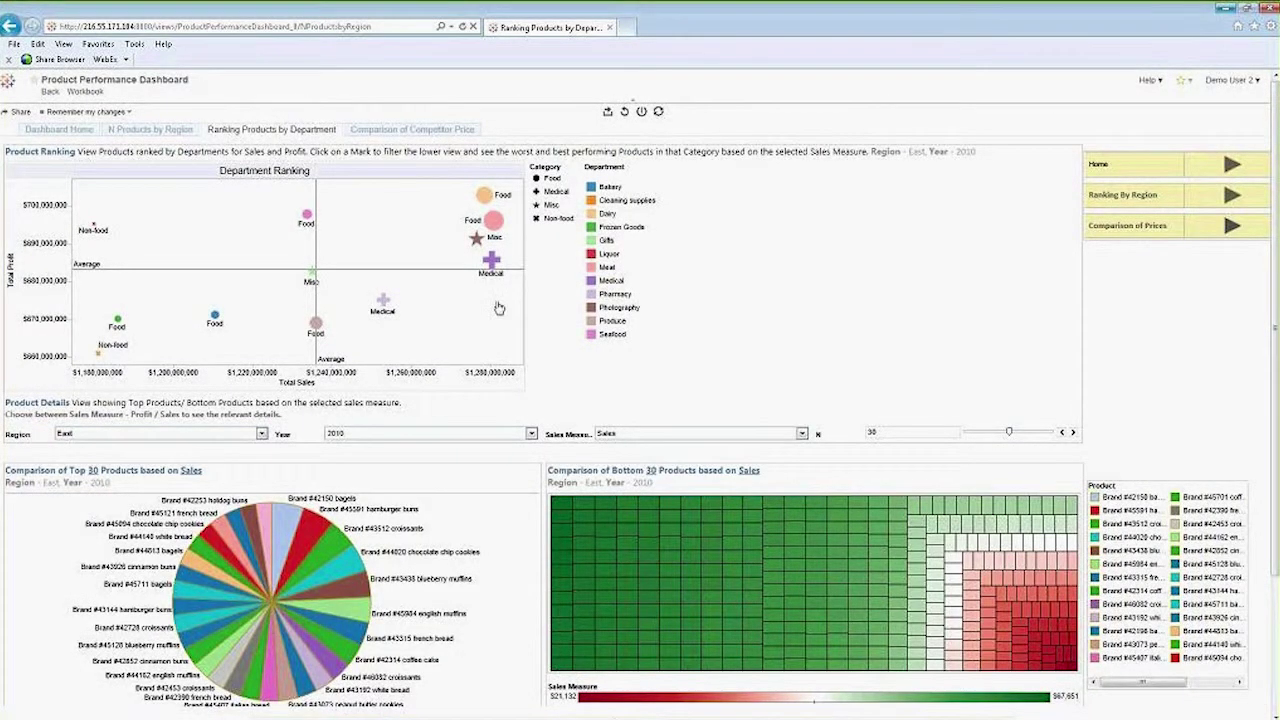
pyautogui.click(492, 262)
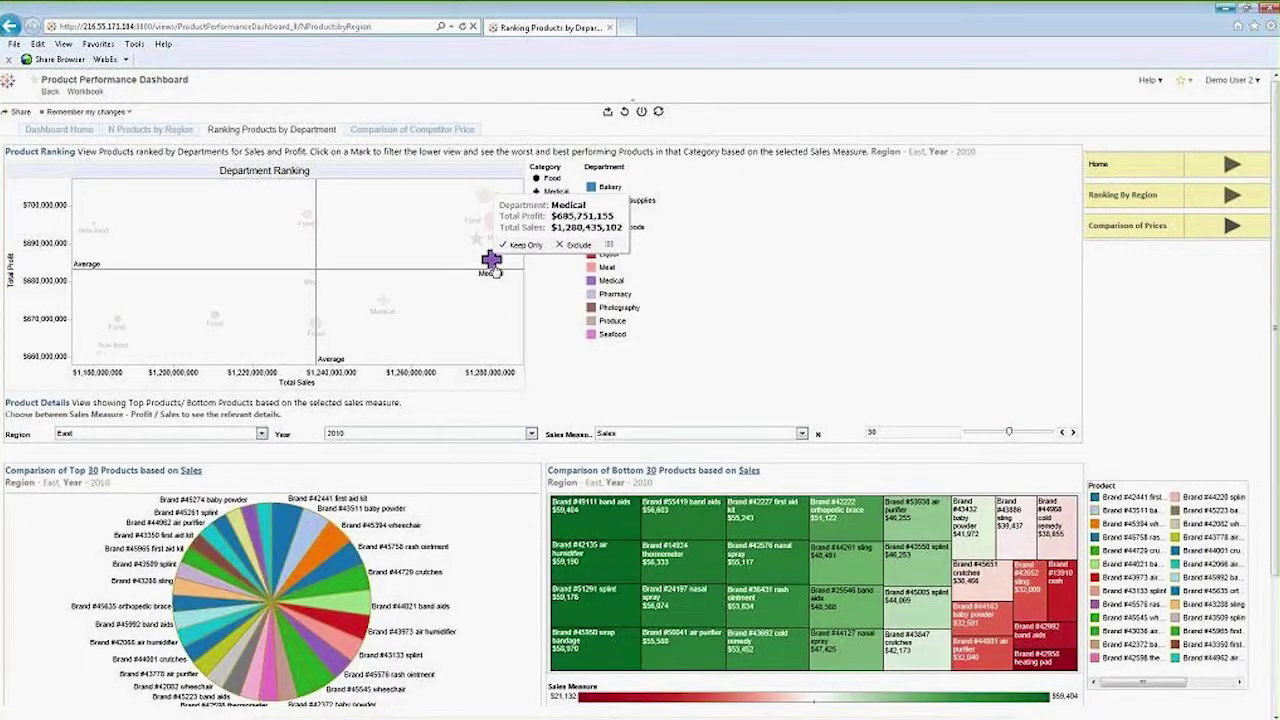
pyautogui.click(411, 131)
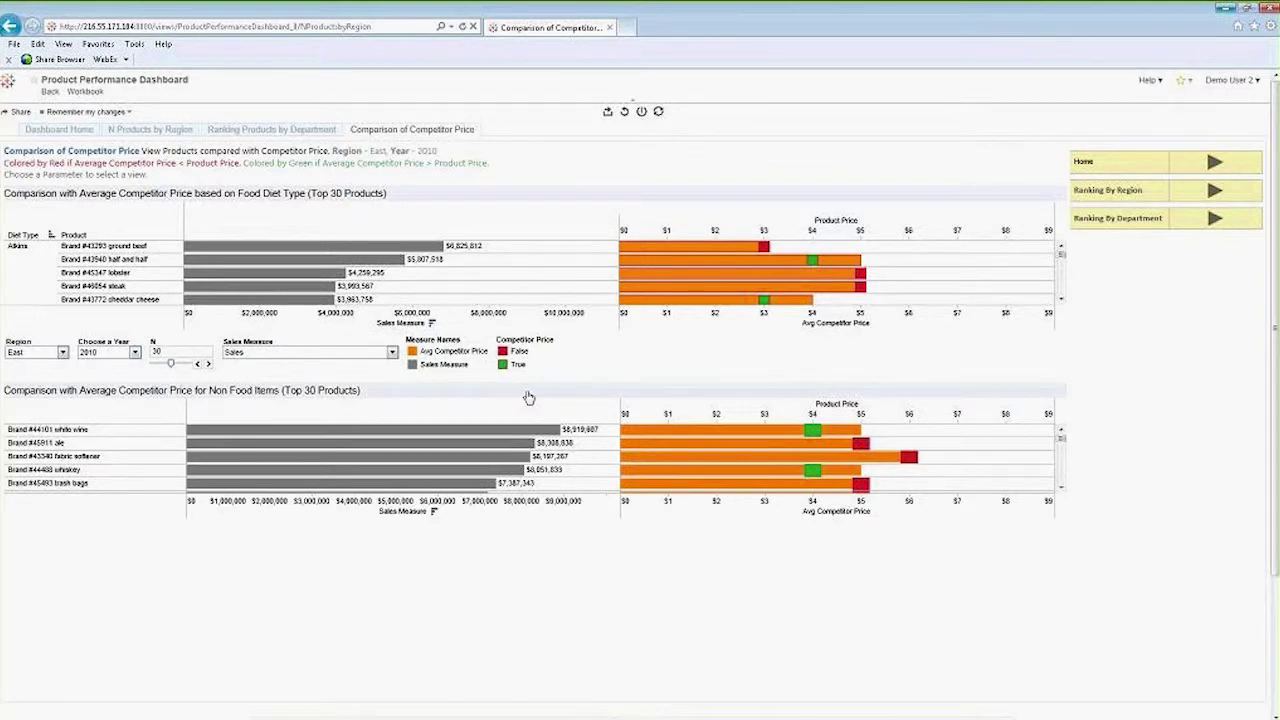
pyautogui.moveTo(347, 466)
pyautogui.moveTo(775, 430)
pyautogui.moveTo(855, 433)
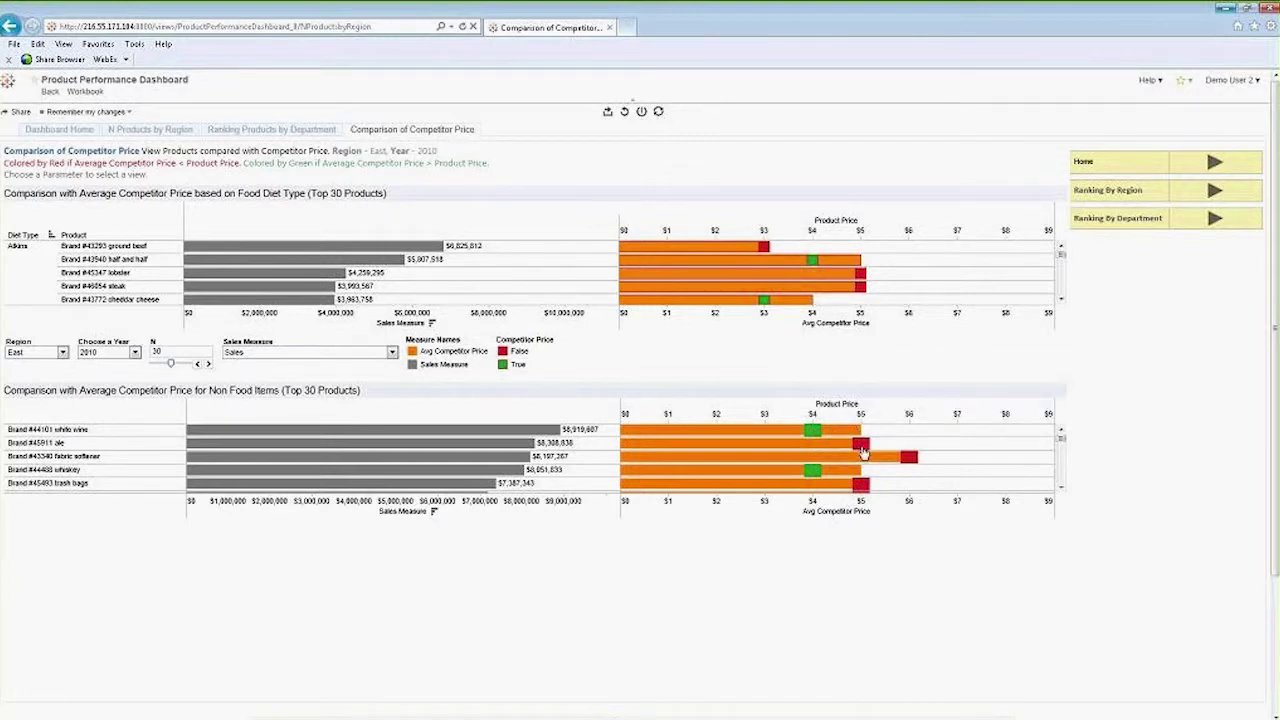
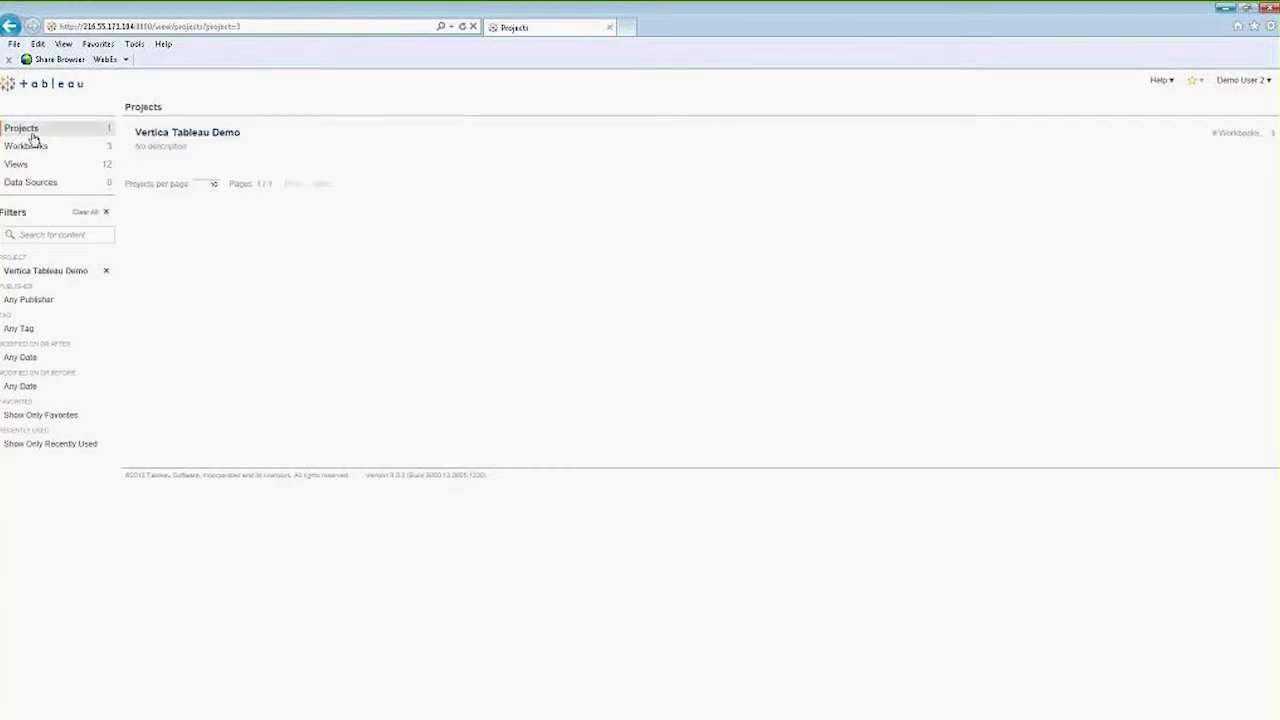
# Step: From the Vertica Tableau Demo project's workbooks list, log the demo user off
pyautogui.click(28, 145)
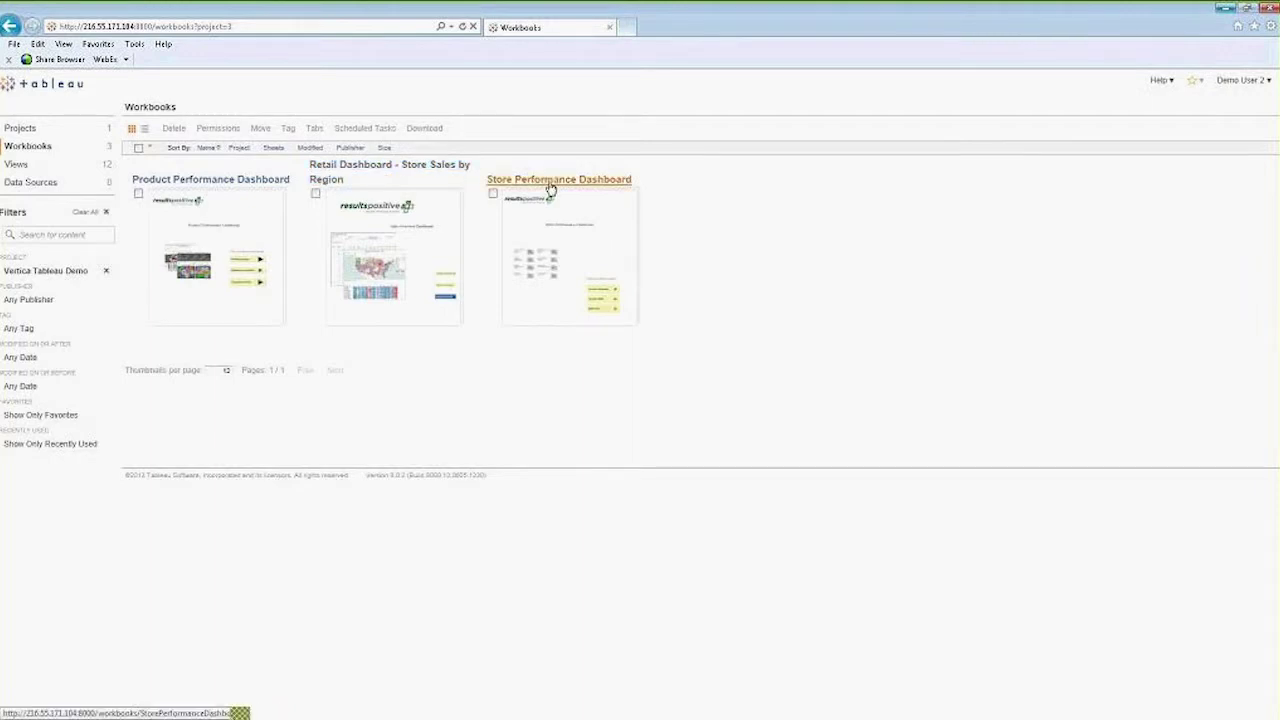
pyautogui.click(1265, 84)
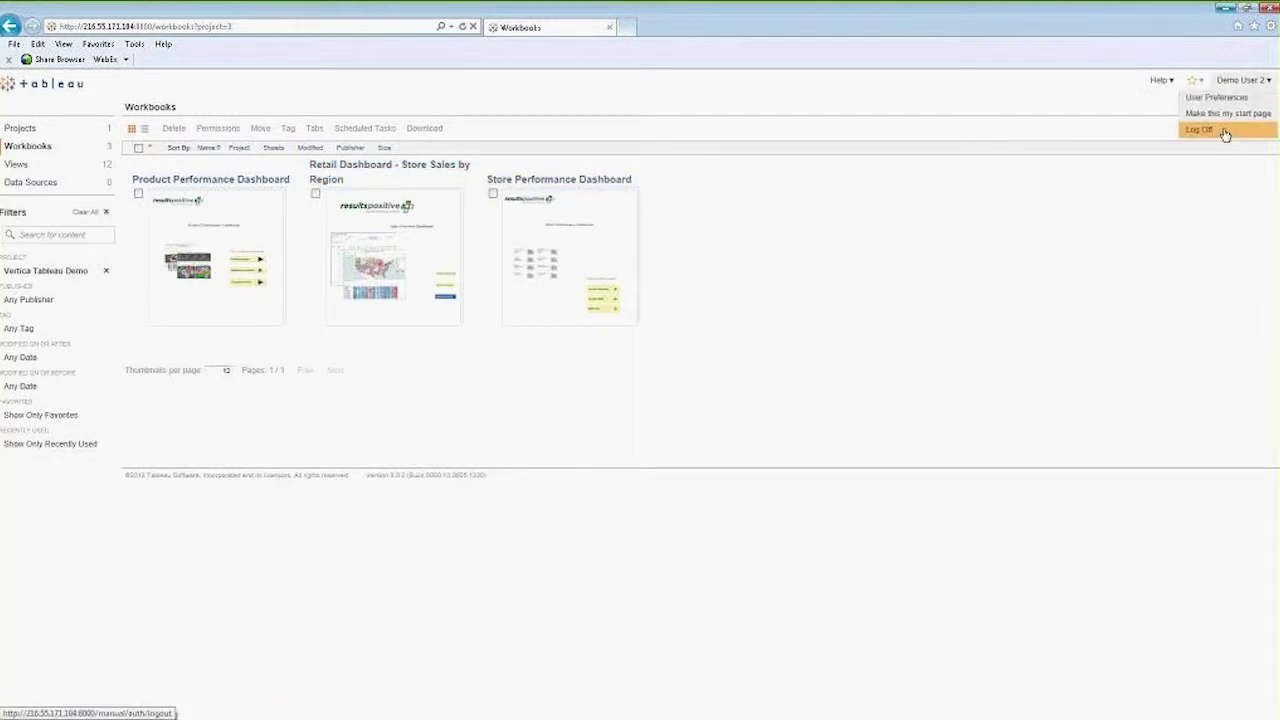
pyautogui.click(1225, 131)
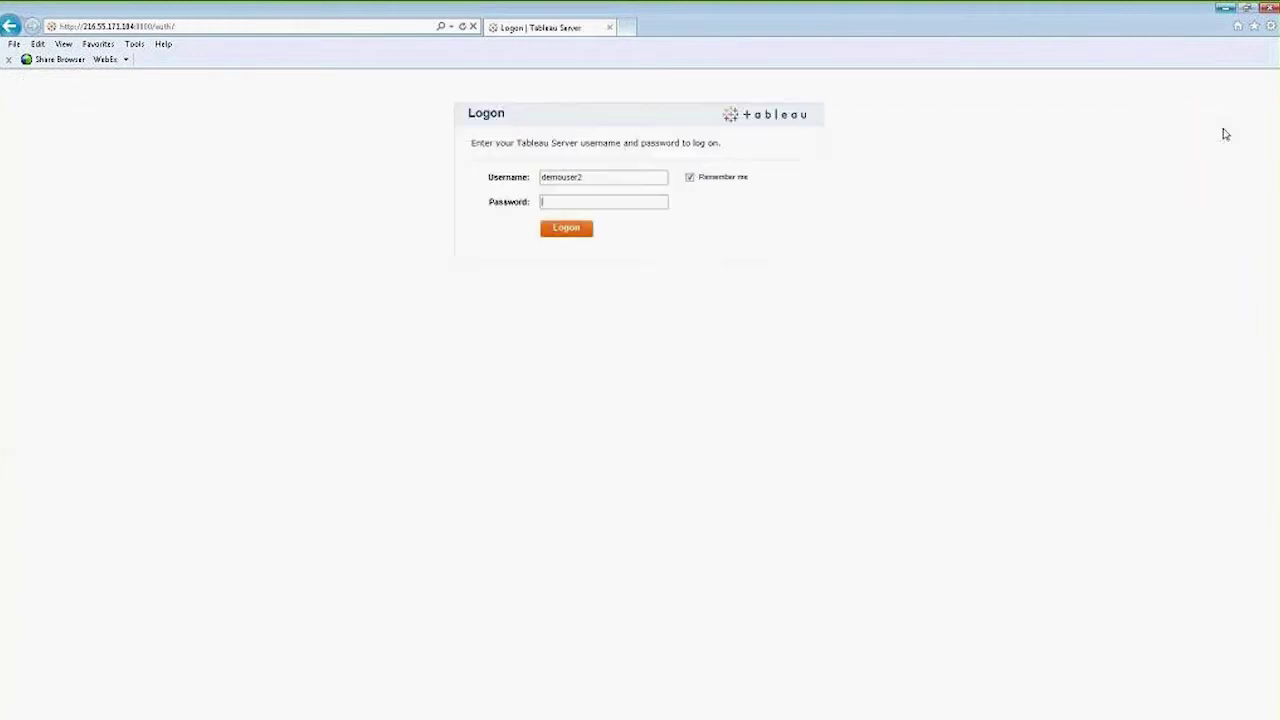
# Step: Log back on as Administrator with the account password
pyautogui.moveTo(606, 177); pyautogui.dragTo(512, 172)
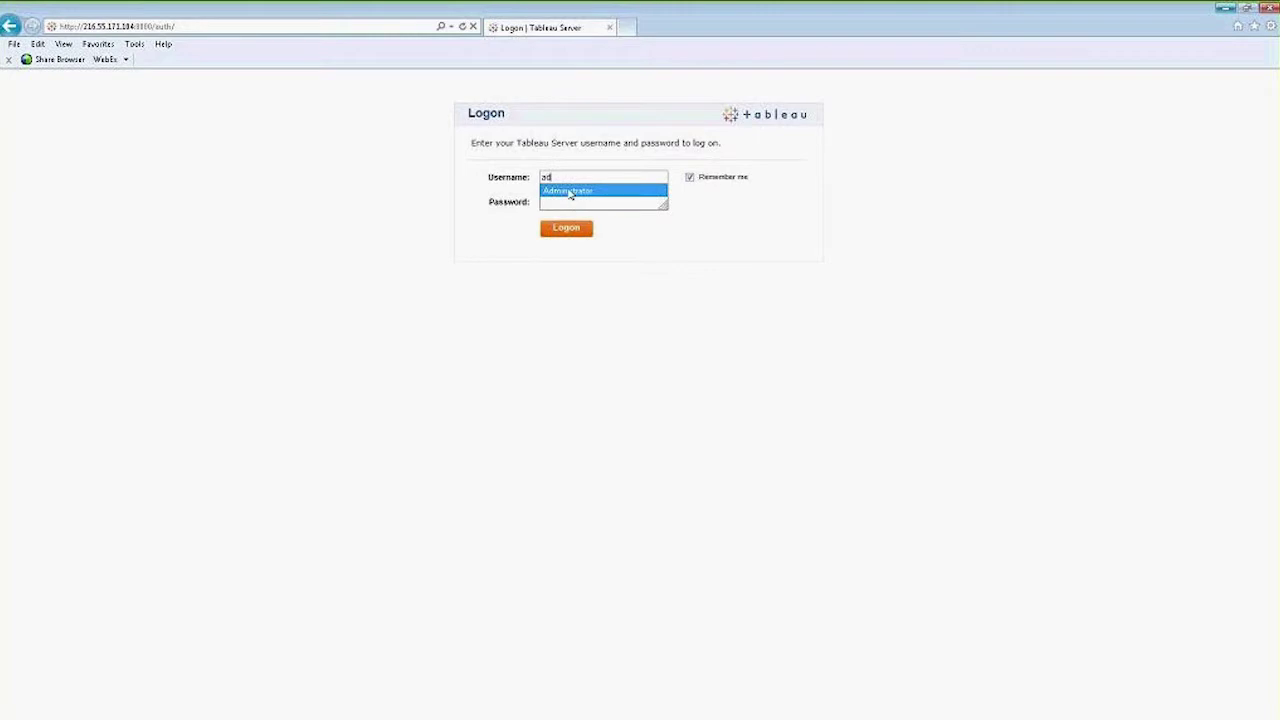
pyautogui.click(571, 193)
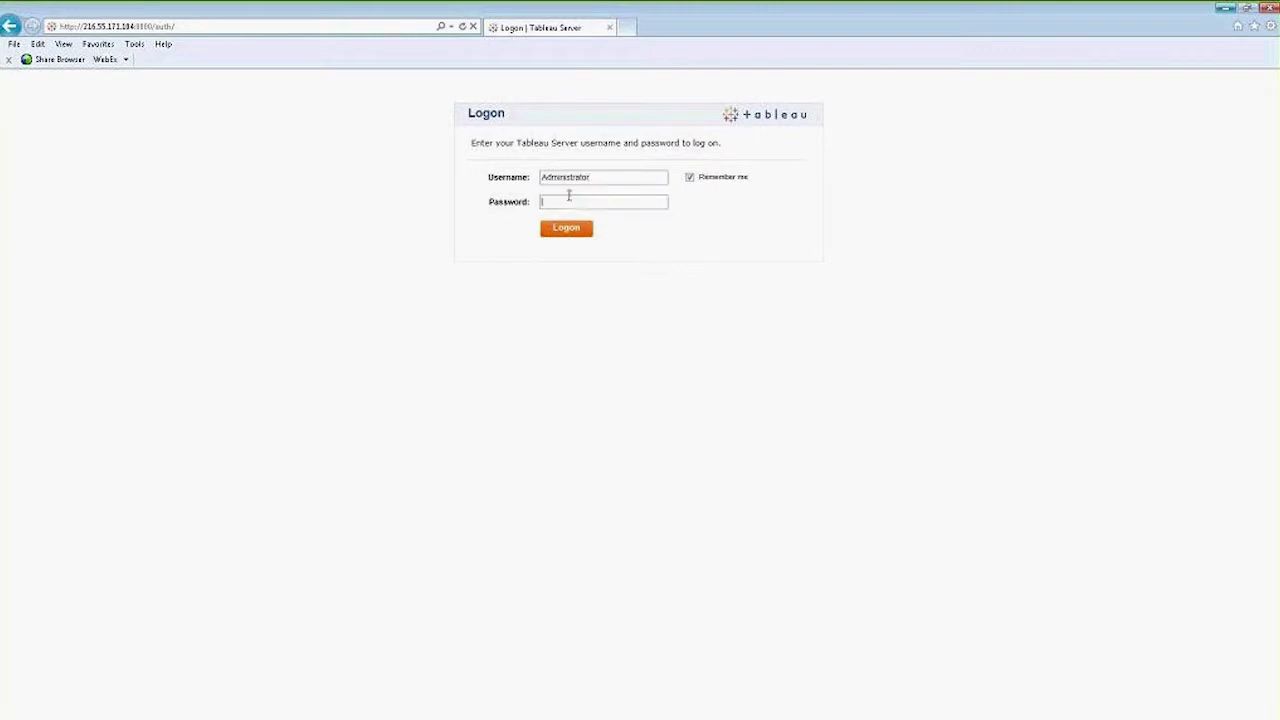
pyautogui.click(568, 198)
pyautogui.press('Return')
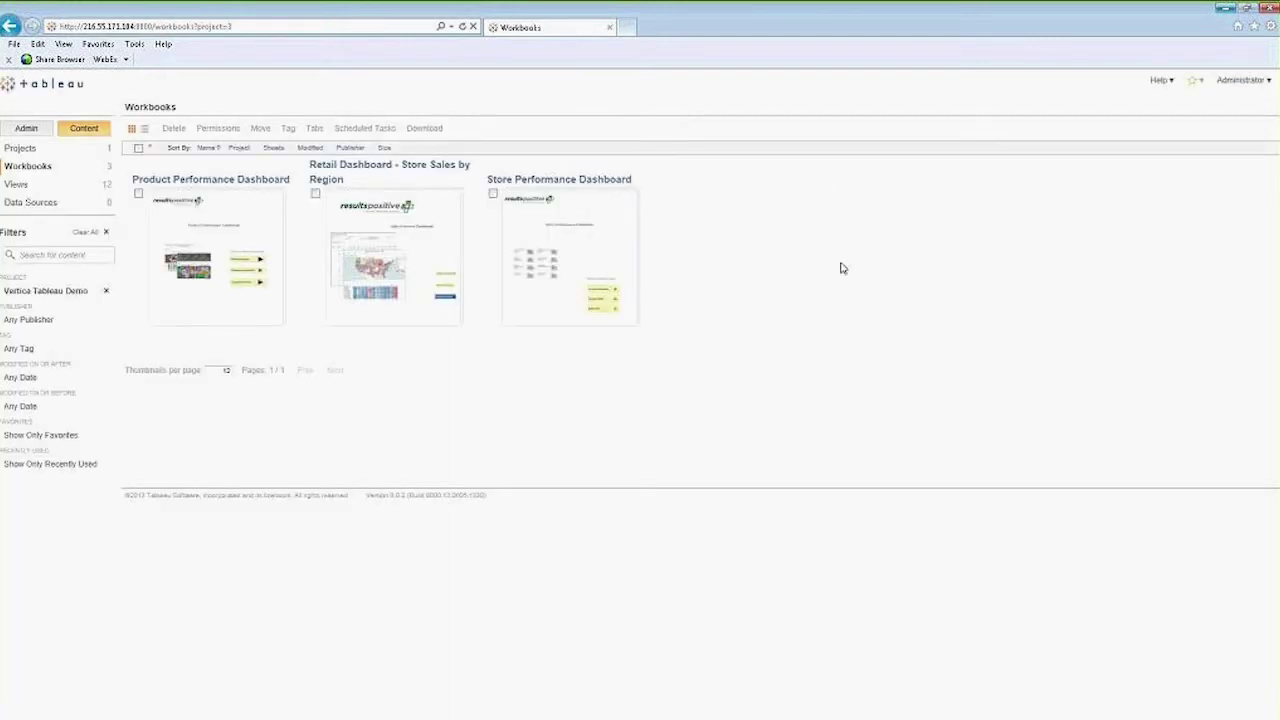
# Step: Go to Projects and open the project holding the Vertica Tableau Retail Demo workbook
pyautogui.click(20, 150)
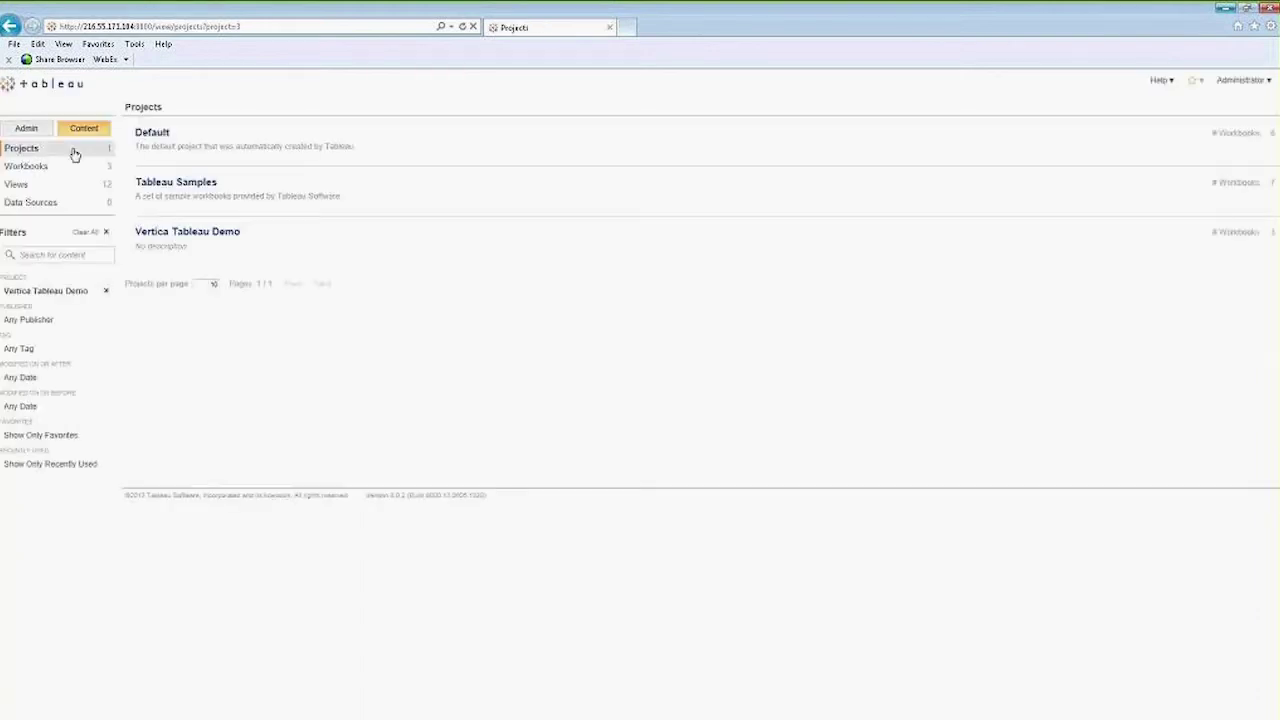
pyautogui.click(186, 234)
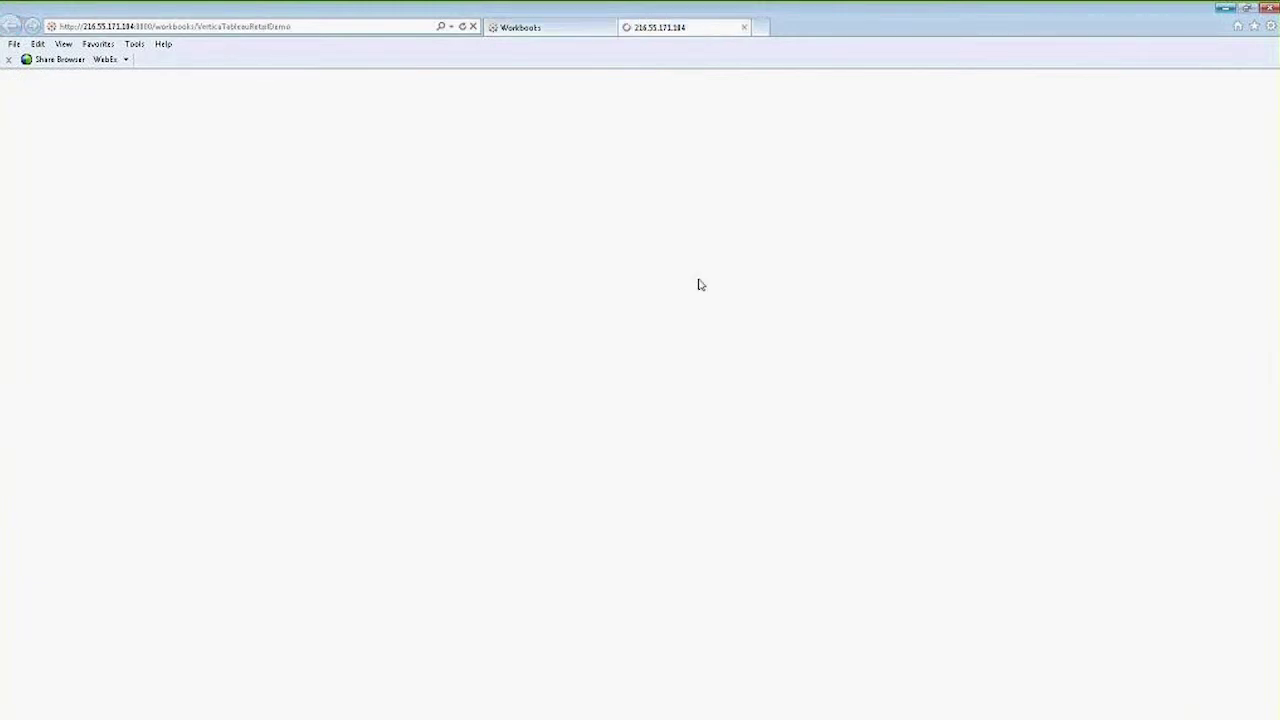
pyautogui.moveTo(224, 188)
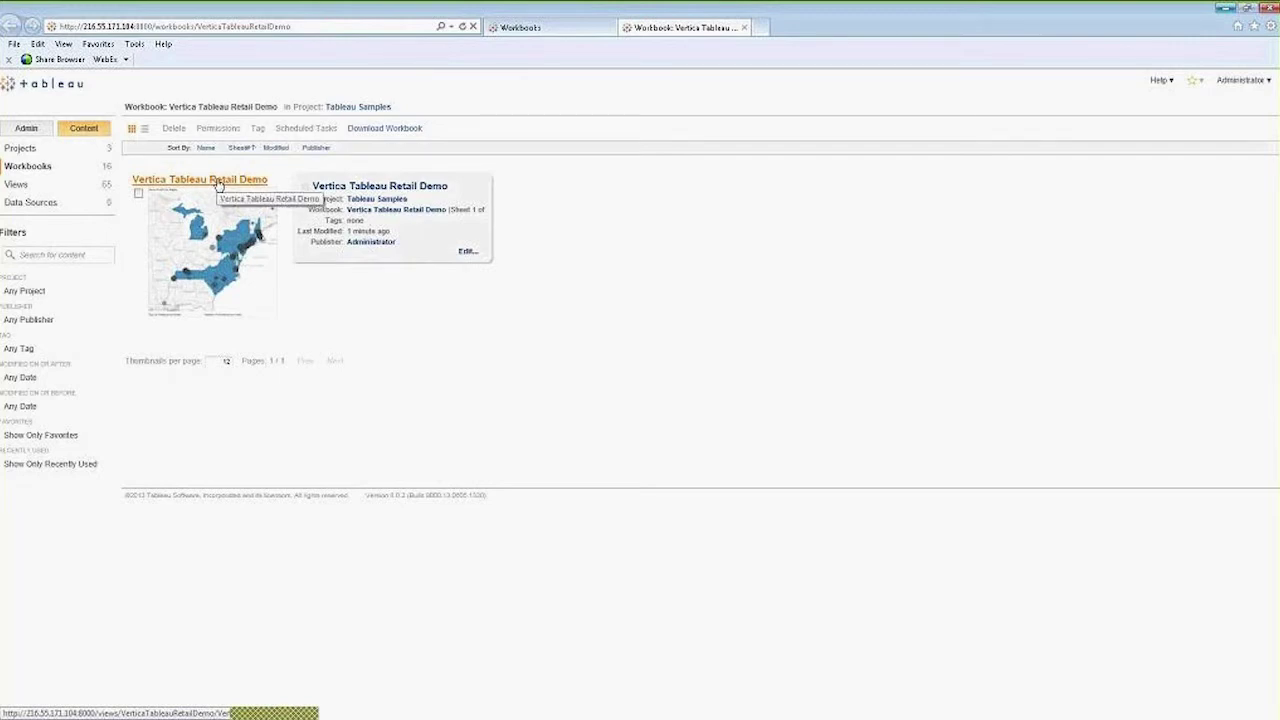
# Step: Open the Vertica Tableau Retail Demo view, logging on with the remembered Vertica database password
pyautogui.click(218, 182)
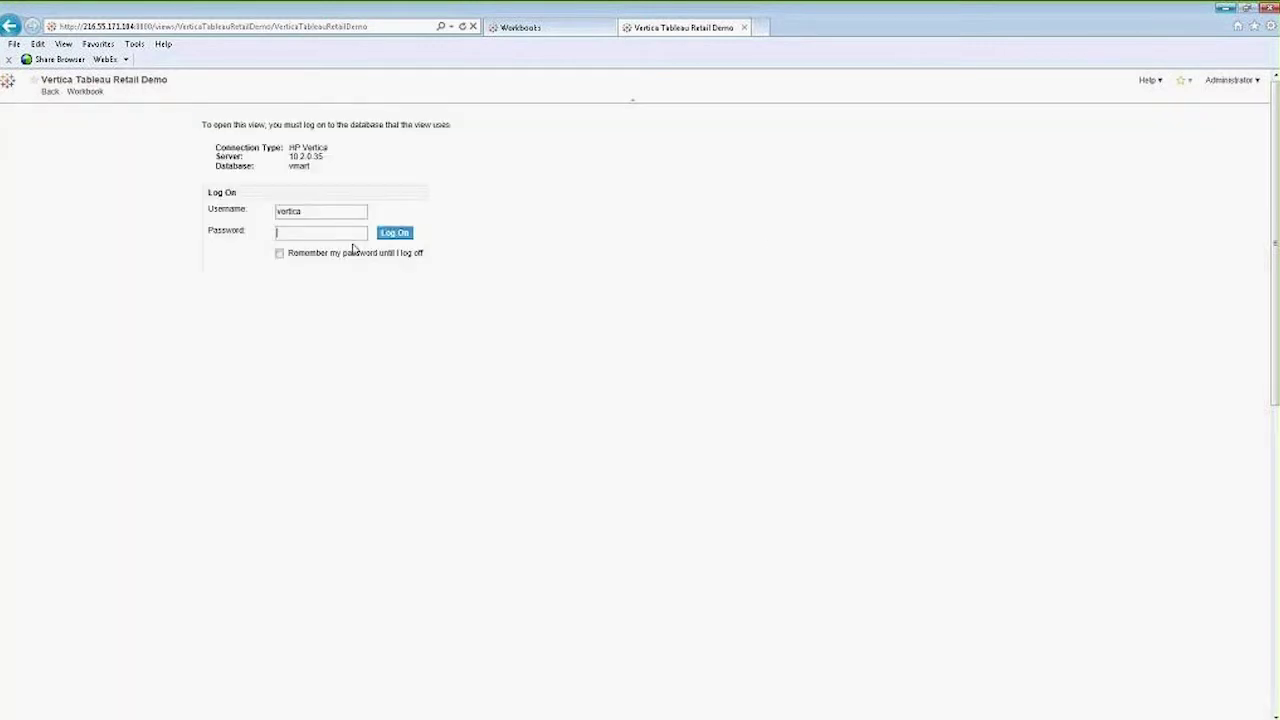
pyautogui.click(313, 236)
pyautogui.write('*****')
pyautogui.click(280, 254)
pyautogui.click(396, 234)
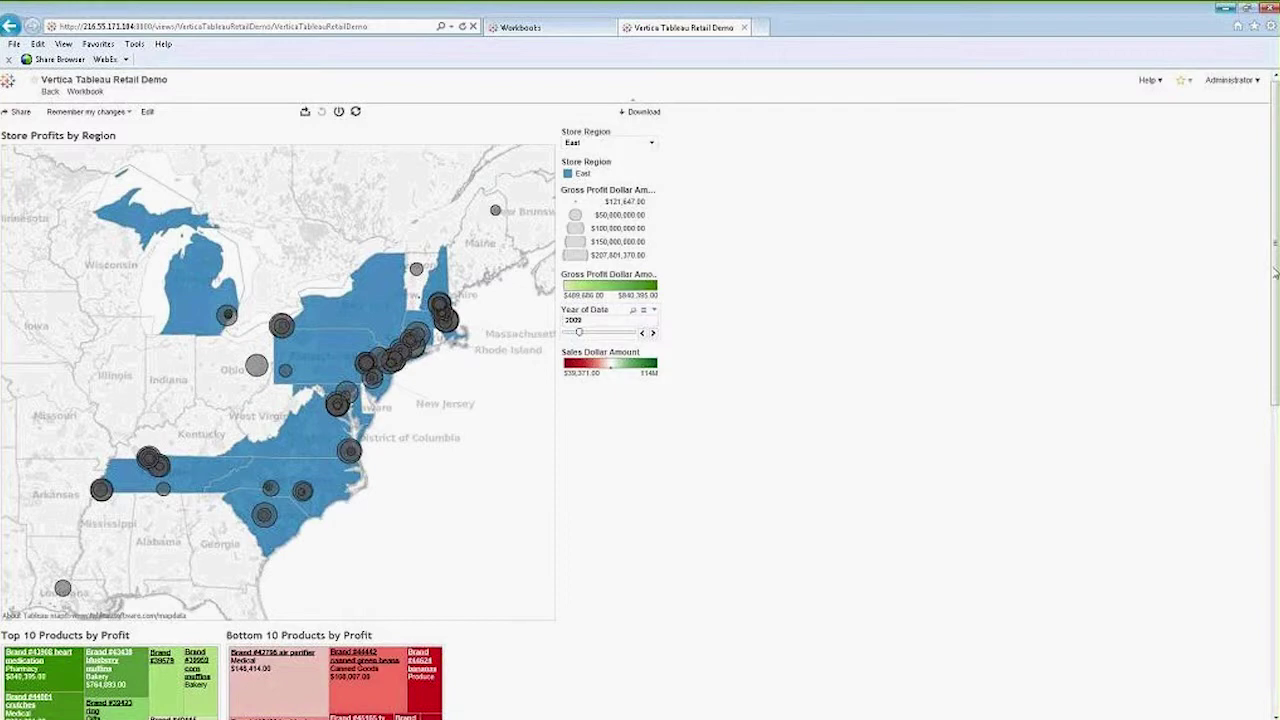
pyautogui.moveTo(1276, 270); pyautogui.dragTo(1275, 335)
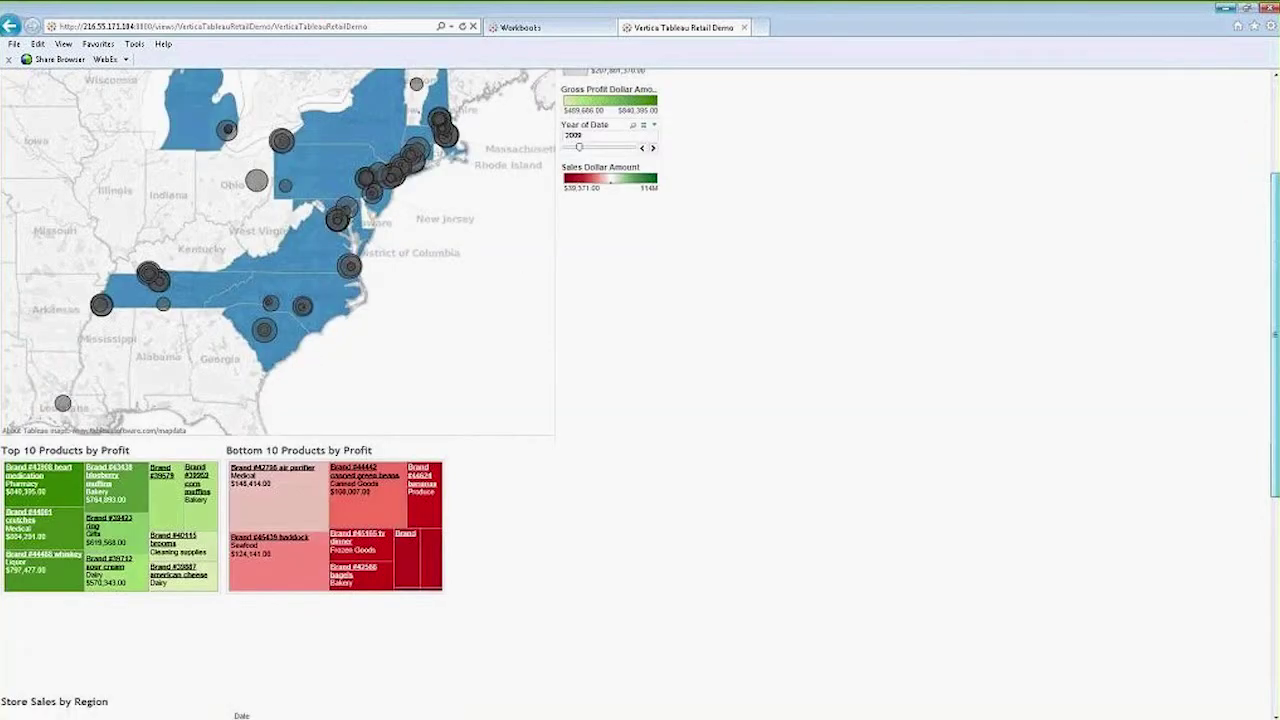
pyautogui.scroll(2, 619, 506)
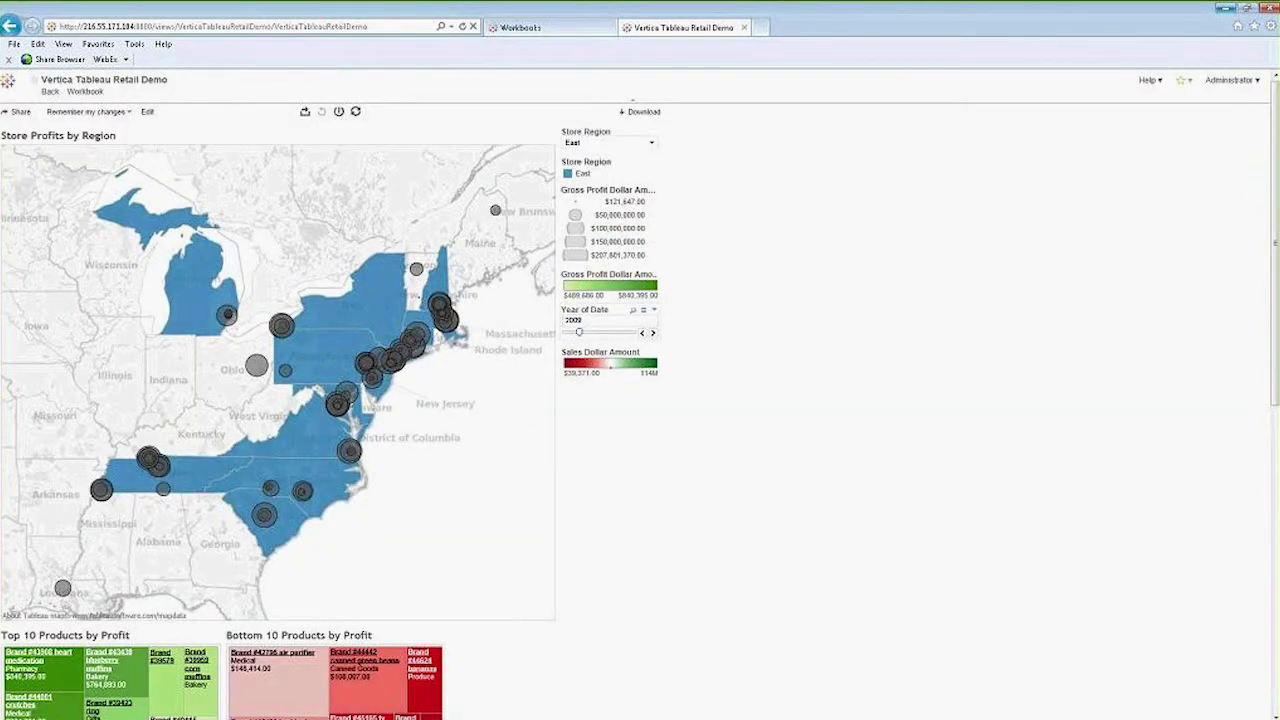
# Step: Set the Store Region filter to MidWest and scroll down to review the product charts
pyautogui.click(653, 144)
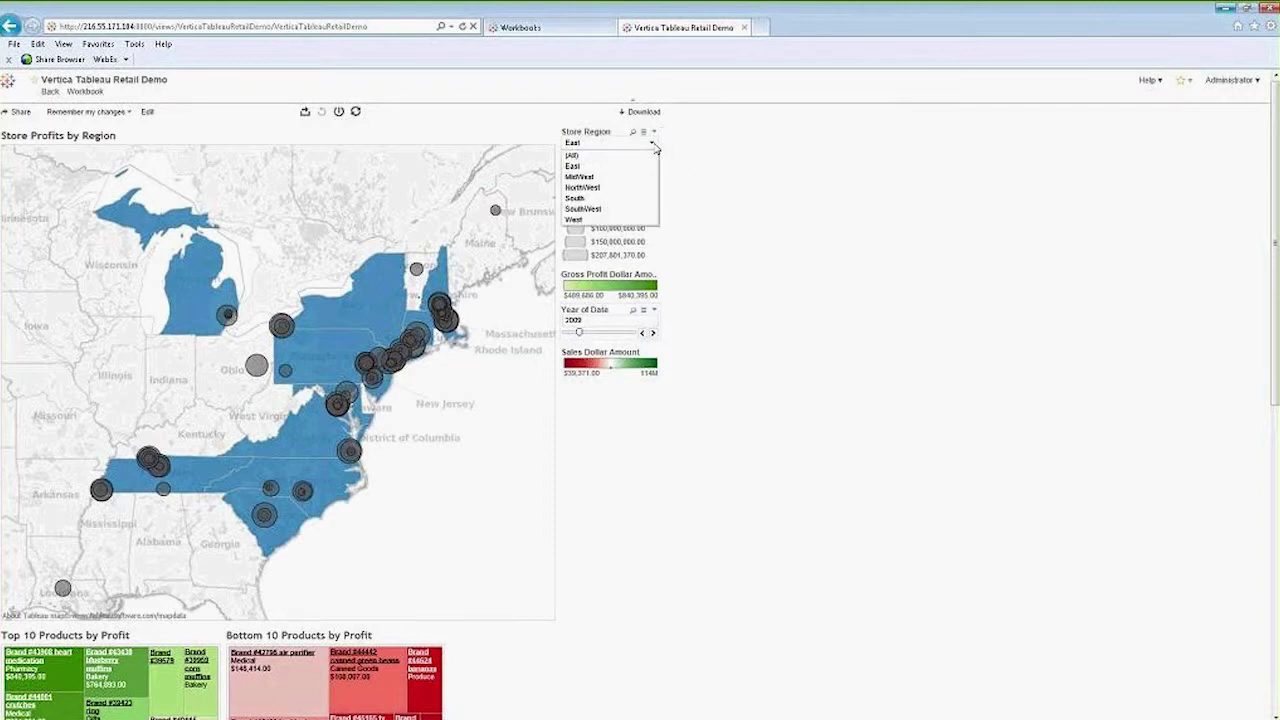
pyautogui.click(603, 178)
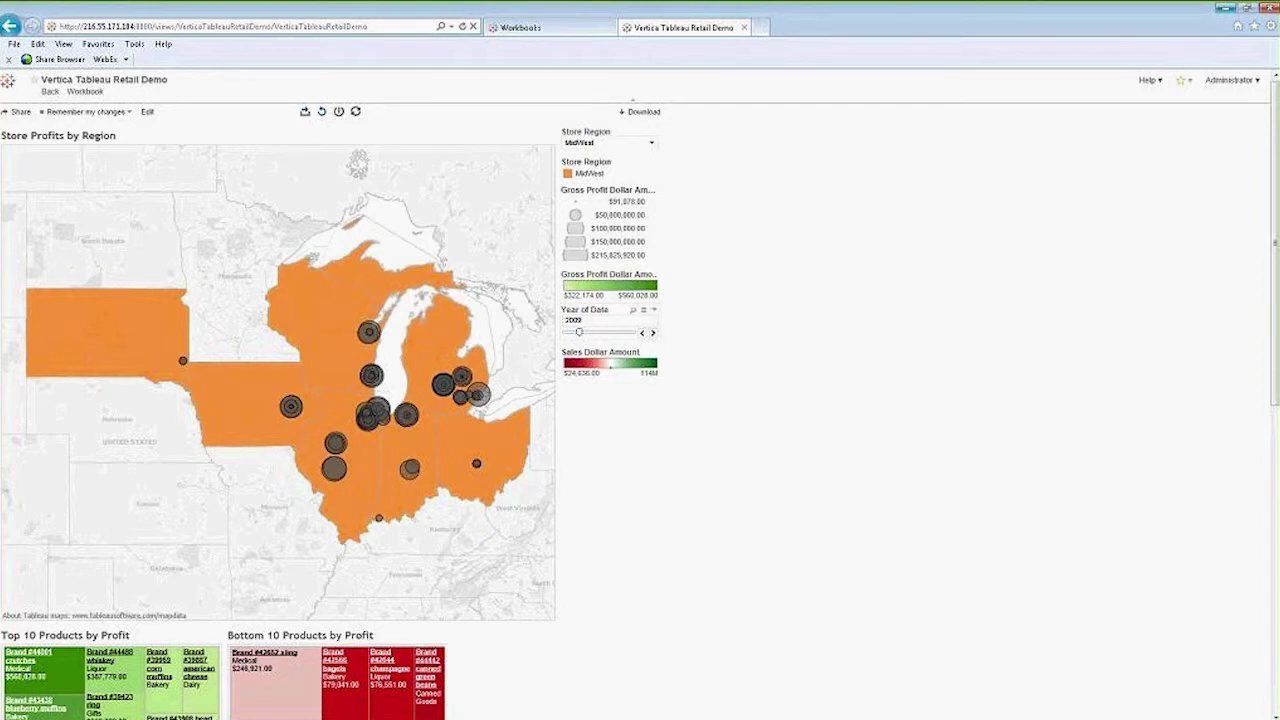
pyautogui.scroll(-4, 1276, 320)
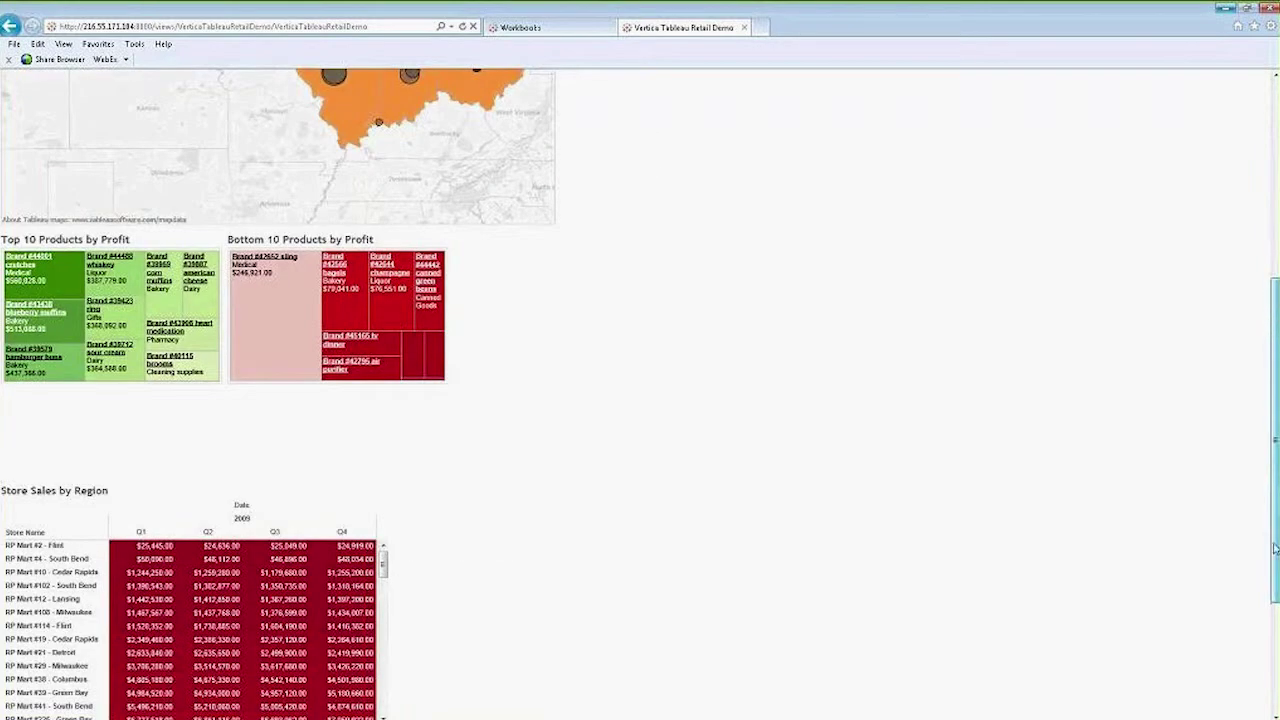
pyautogui.scroll(-2, 396, 441)
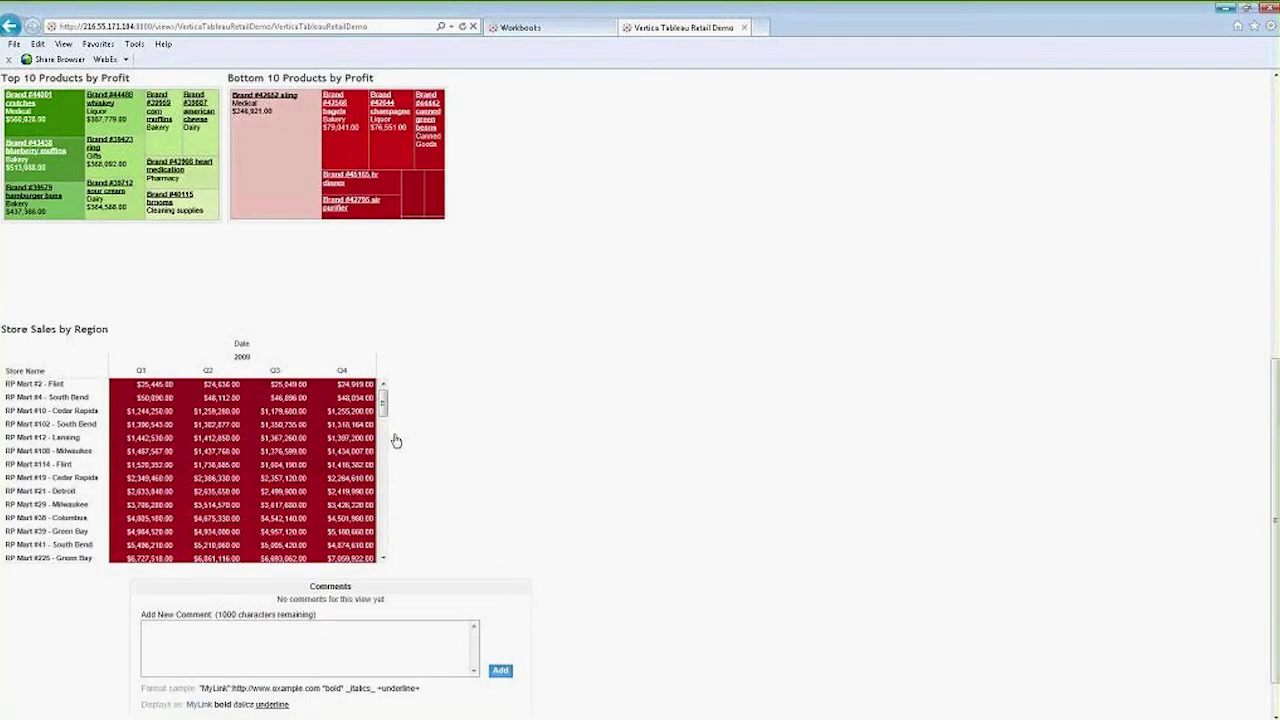
pyautogui.moveTo(383, 401); pyautogui.dragTo(384, 447)
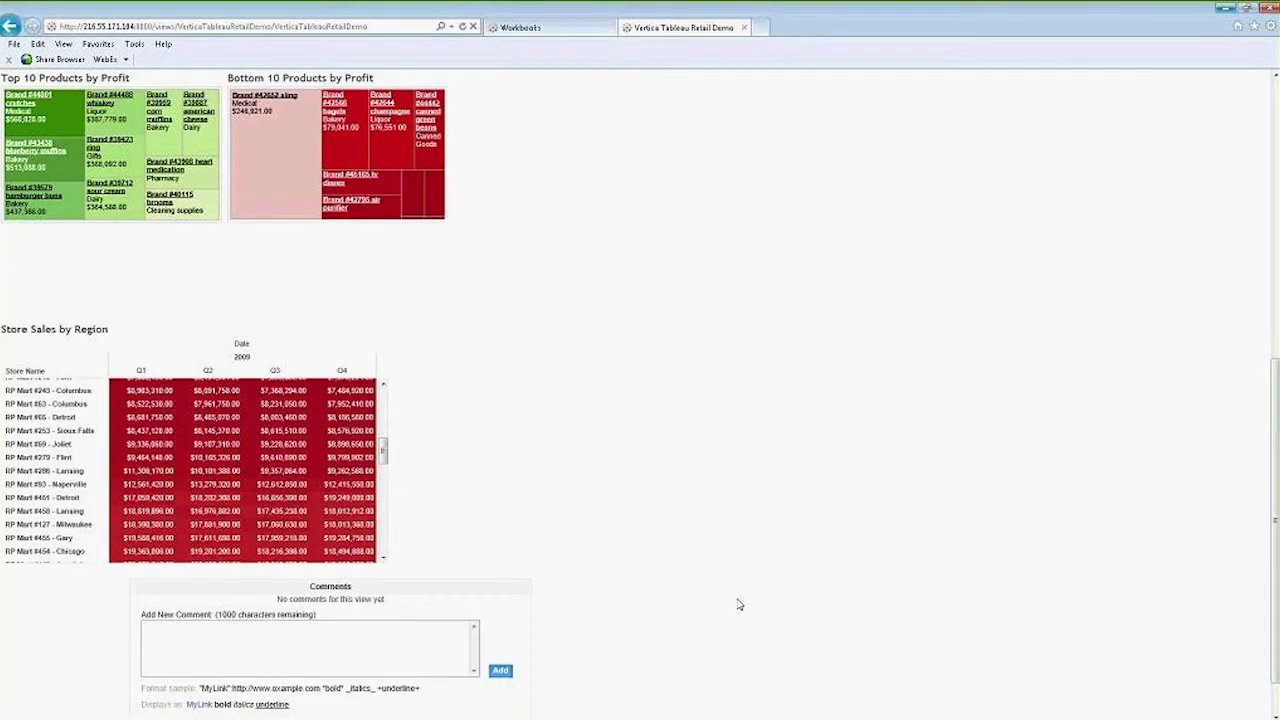